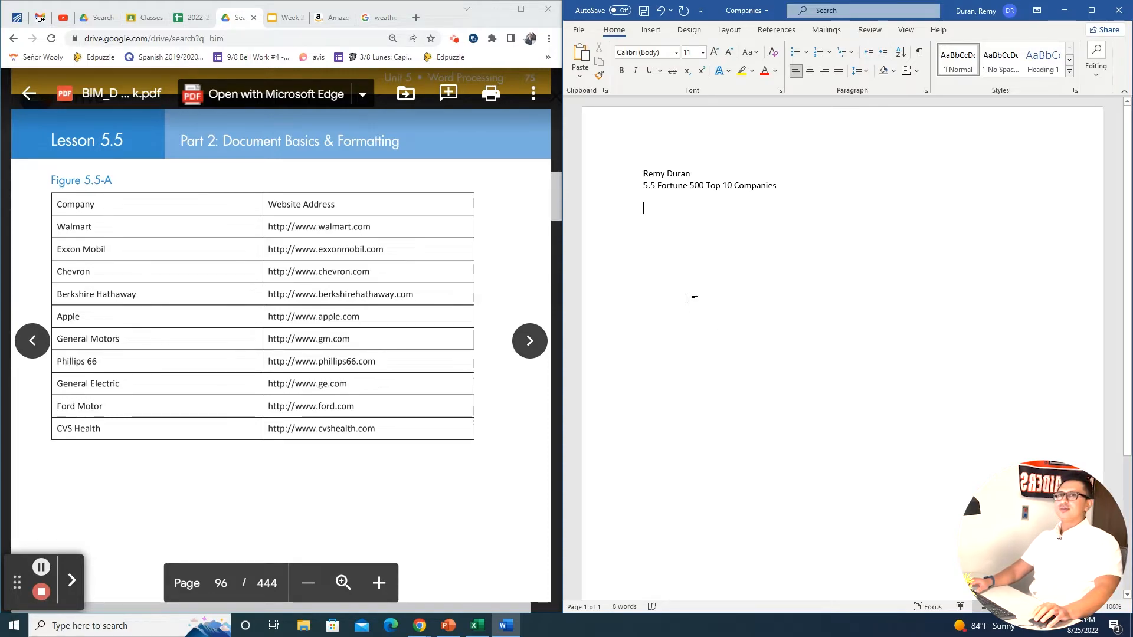
Step: List the ten companies from Figure 5.5-A, from Walmart to CVS Health, one per line below the document title
type("Walmart Exxon Mobil Chevron Berkshire Hathaway Apple General Motors Phillips 66 General Electric Ford Motor CVS Health")
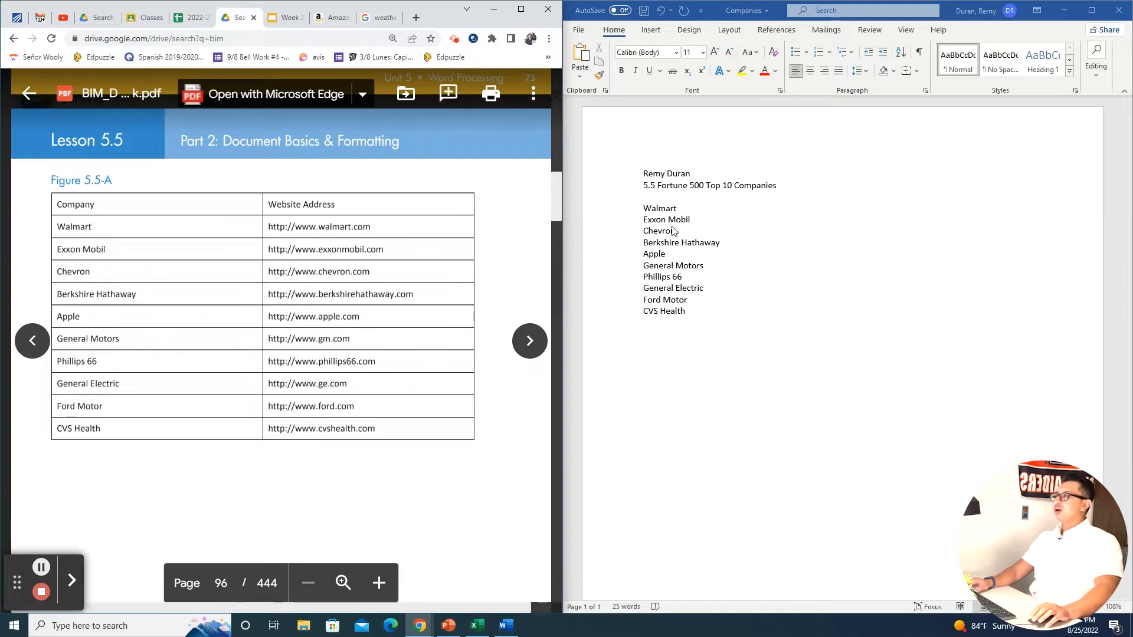
scroll(150, 317, "up", 7)
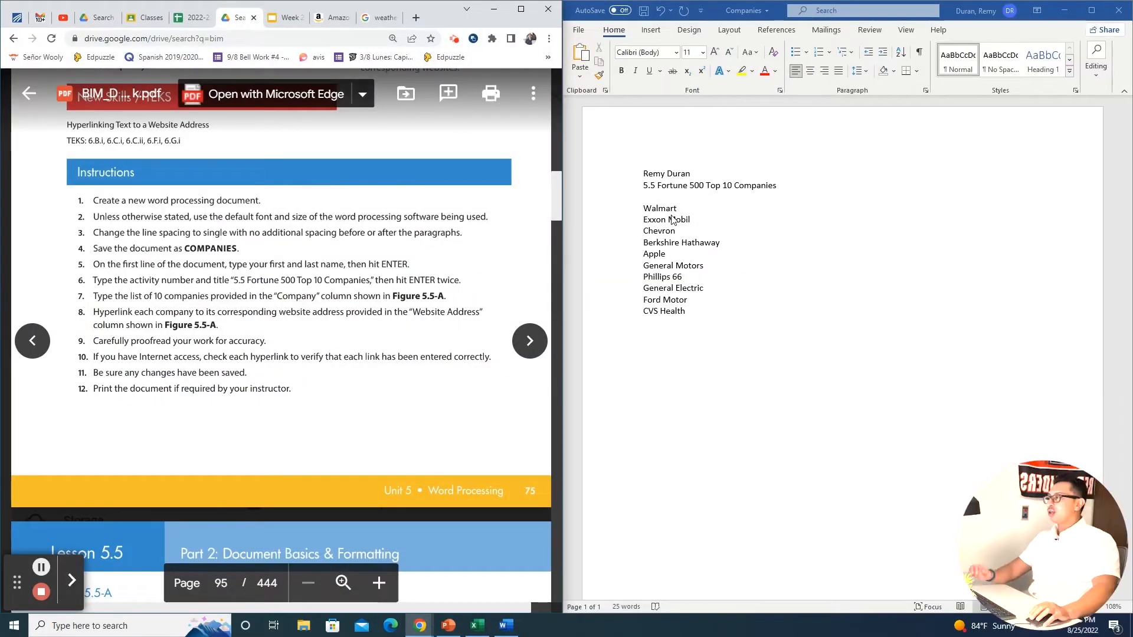
scroll(206, 348, "down", 4)
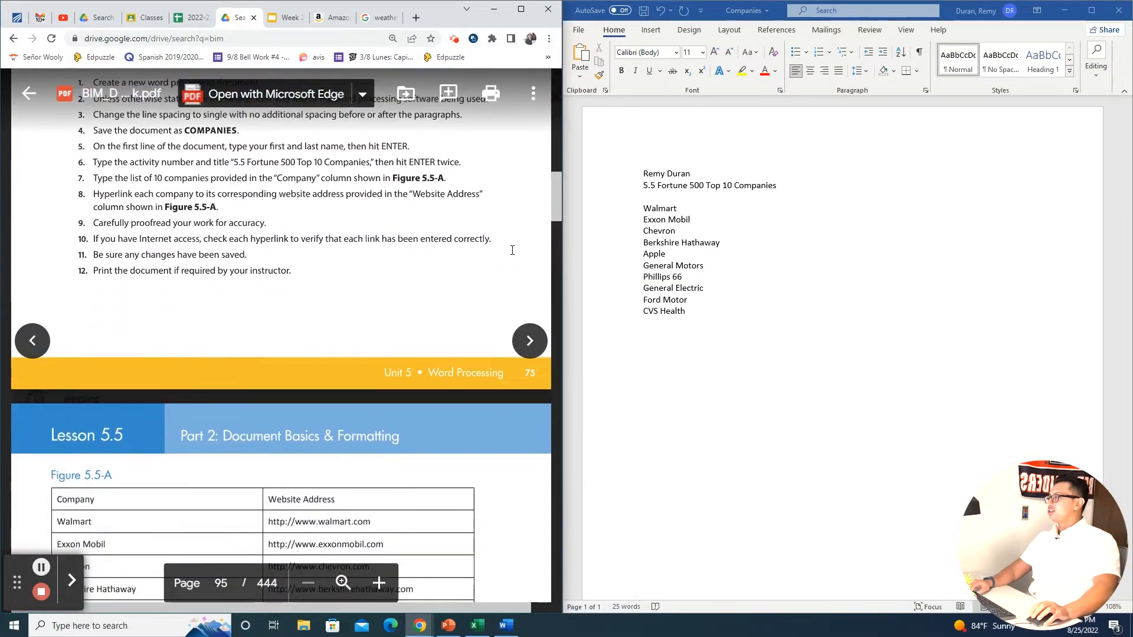
scroll(205, 348, "down", 1)
left_click(599, 273)
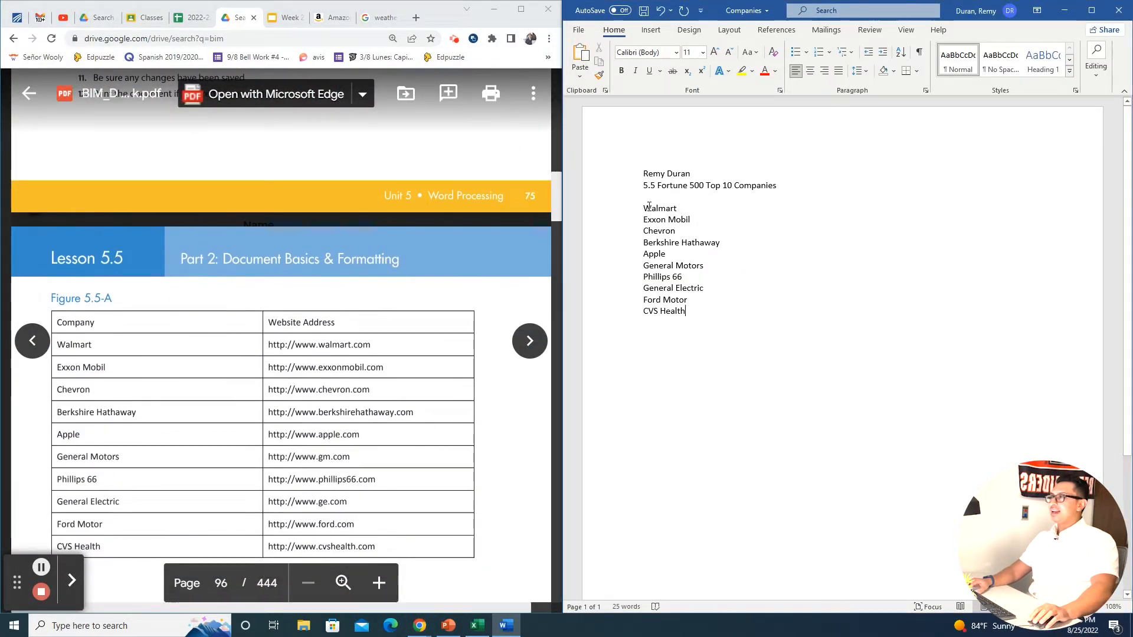
left_click_drag(645, 208, 682, 209)
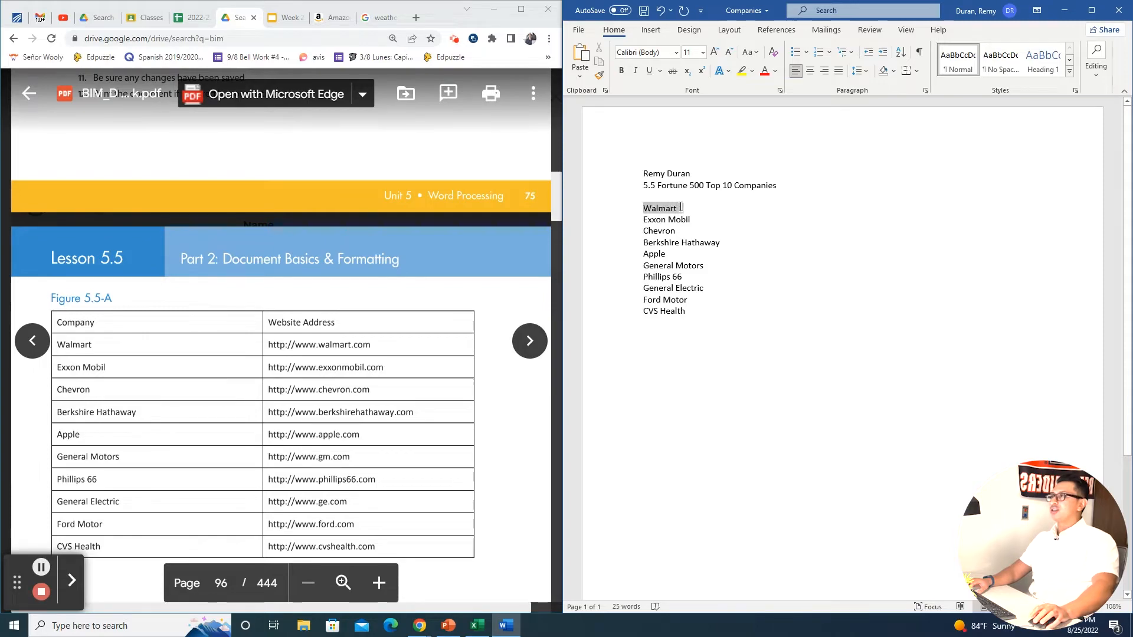
left_click(651, 30)
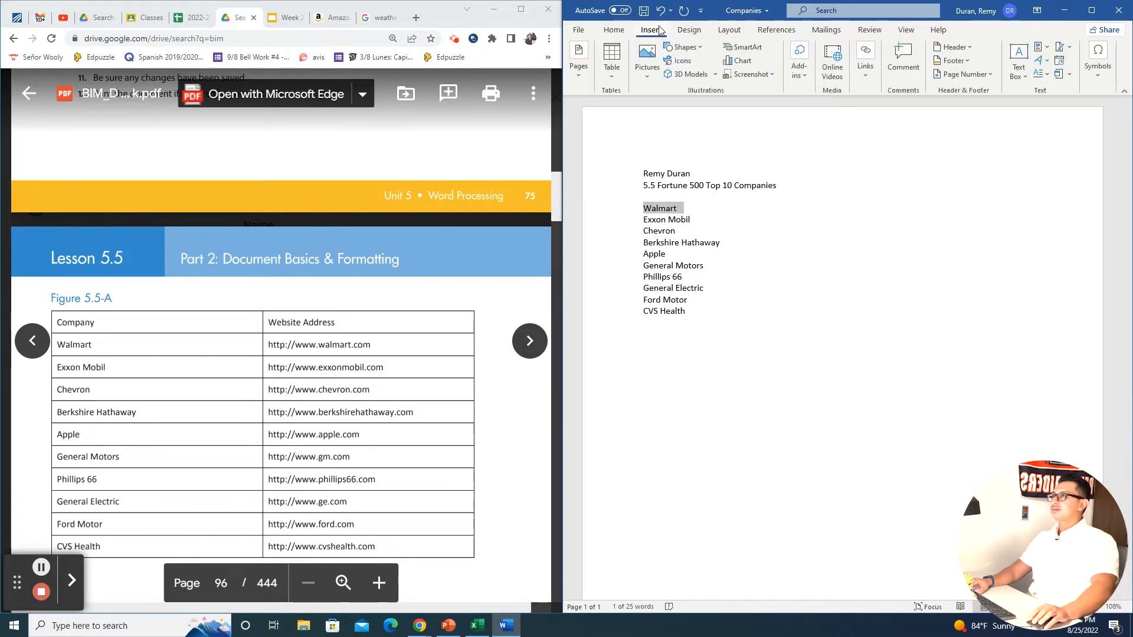
left_click(862, 71)
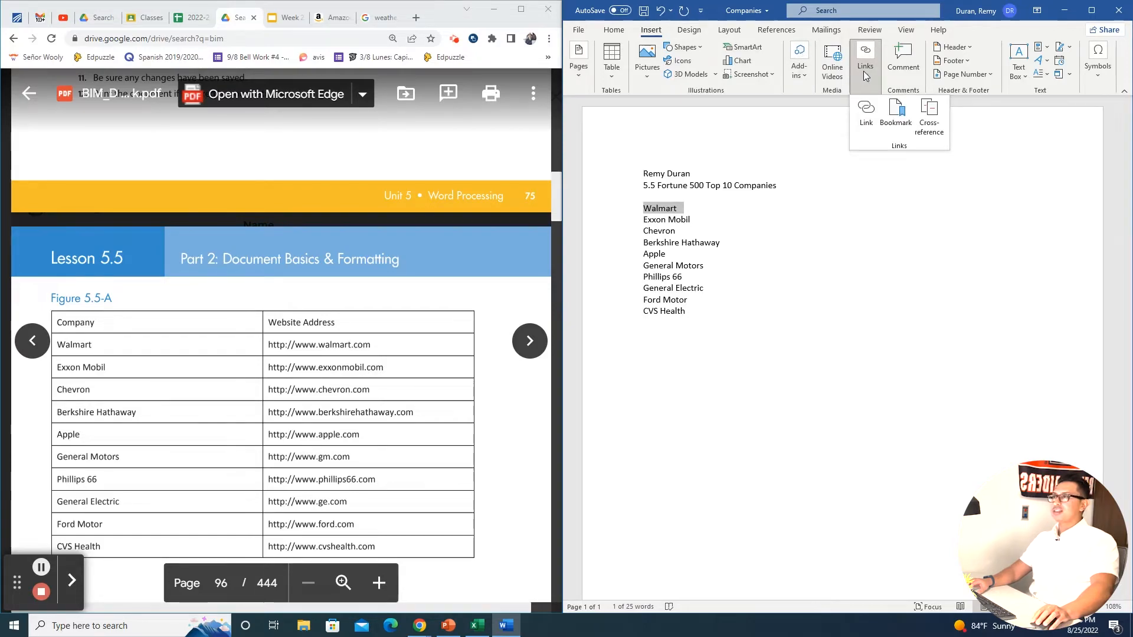
left_click(866, 123)
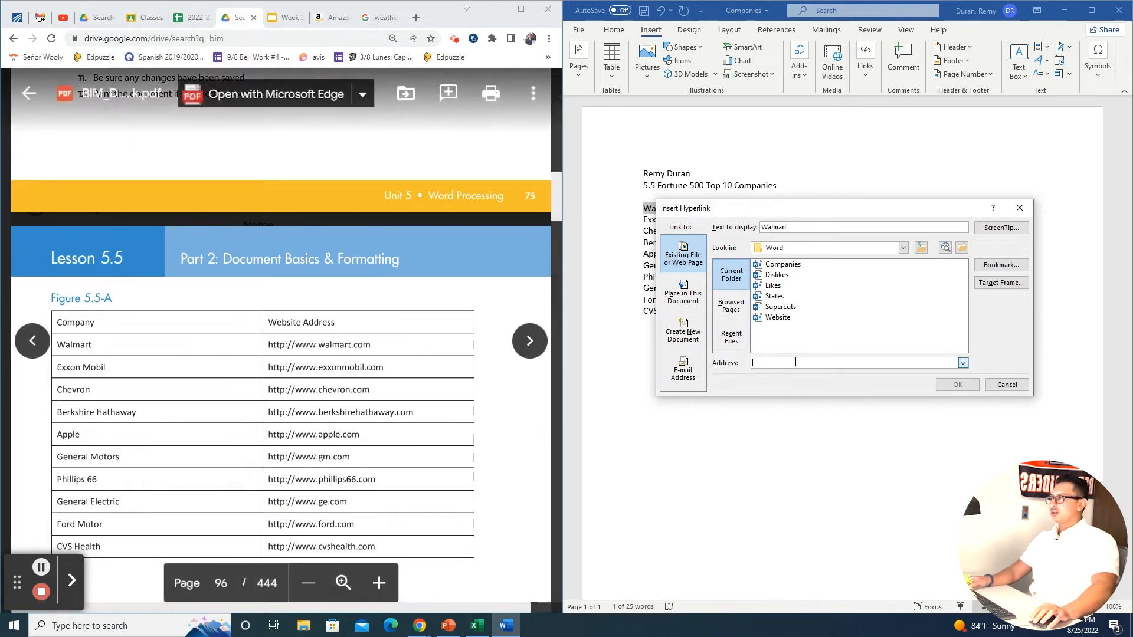
type("h")
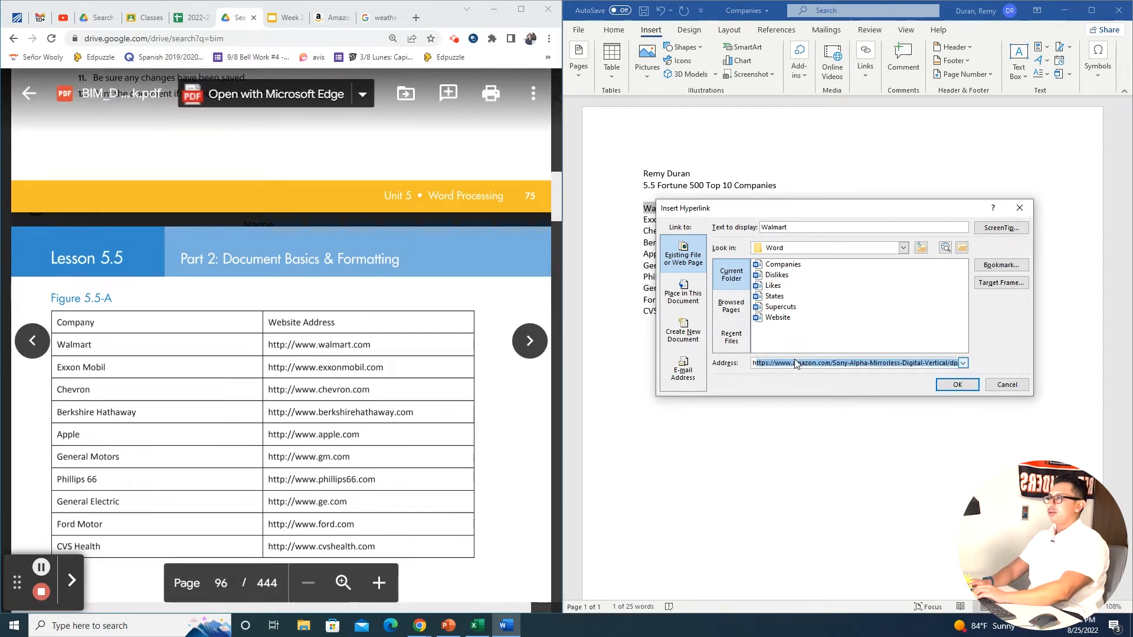
type("ttps")
key("BackSpace")
key("BackSpace")
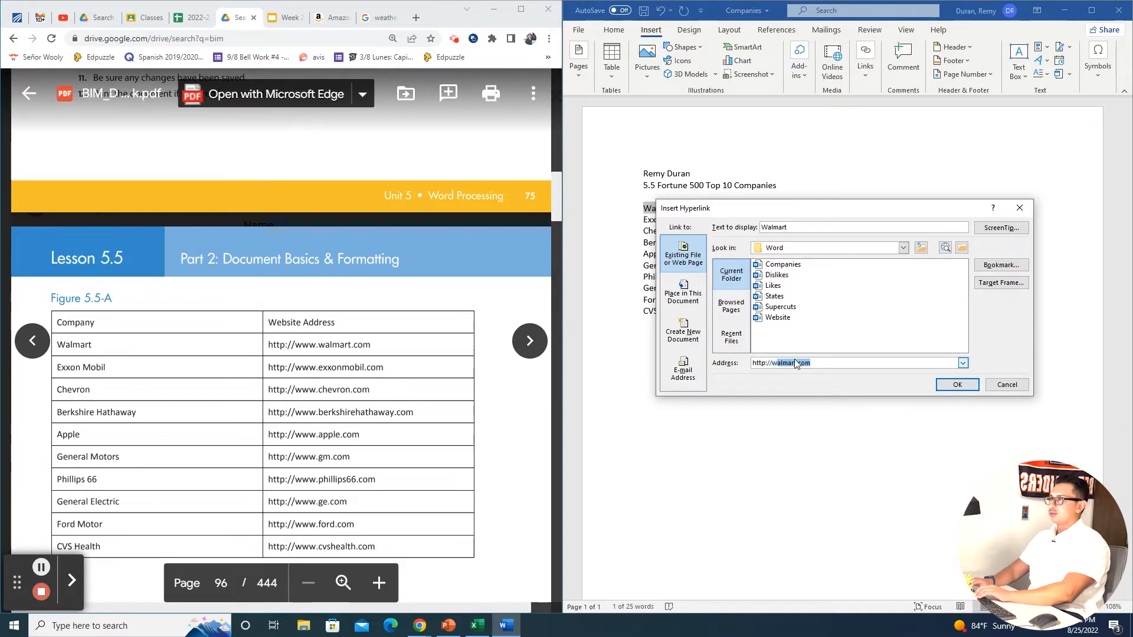
type("://walmart.com")
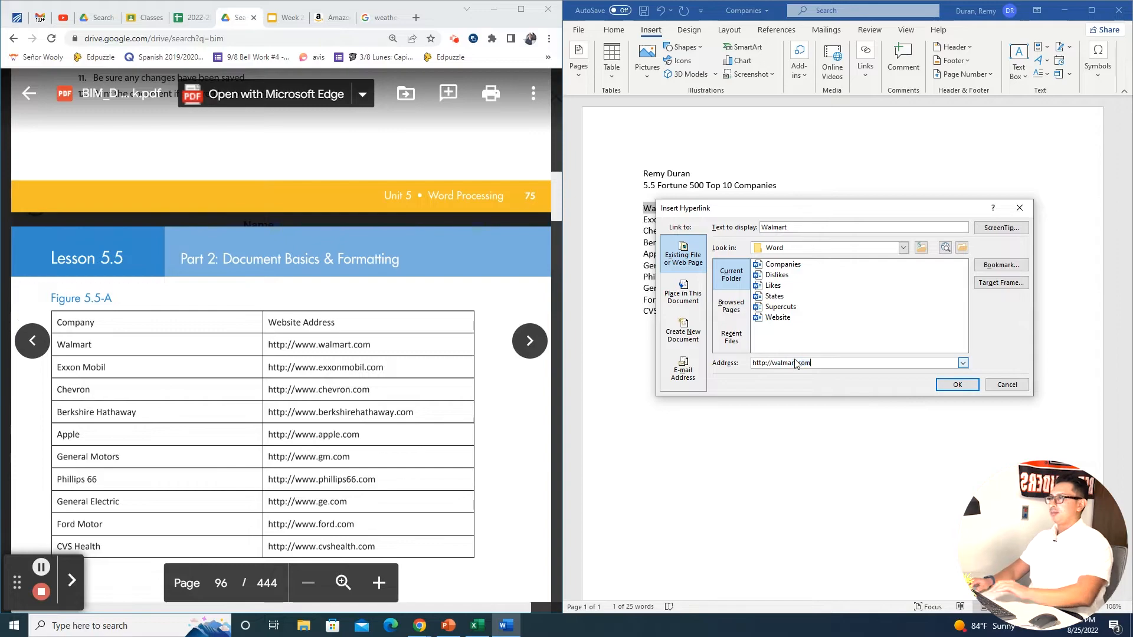
left_click(957, 385)
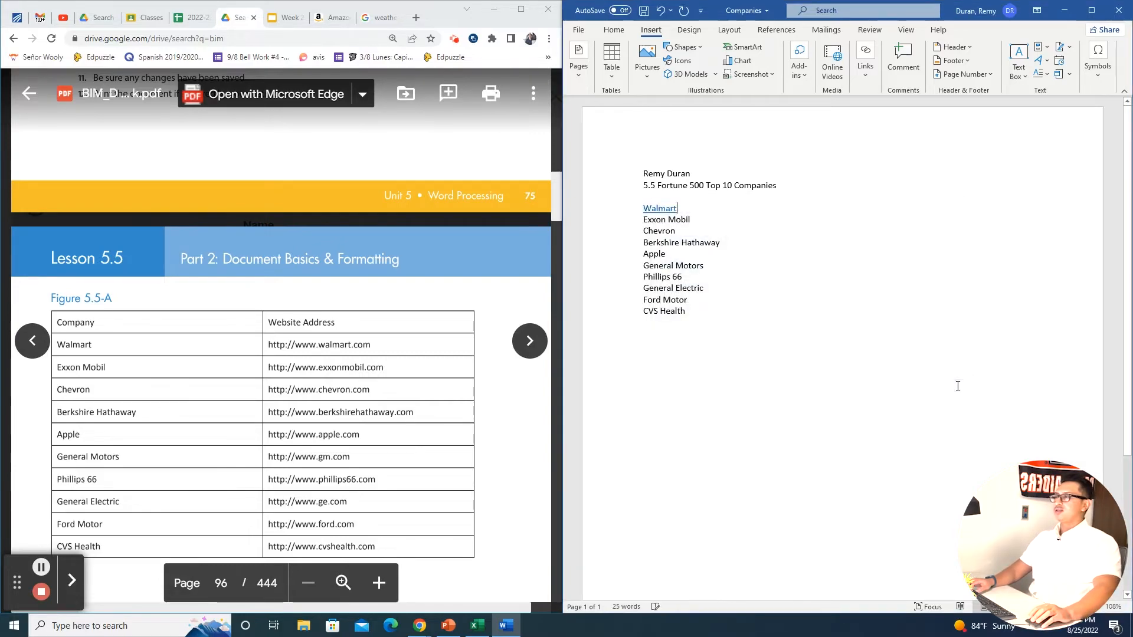
Step: Follow the Walmart hyperlink to test it and look over the web page it opens
left_click(666, 210, "ctrl")
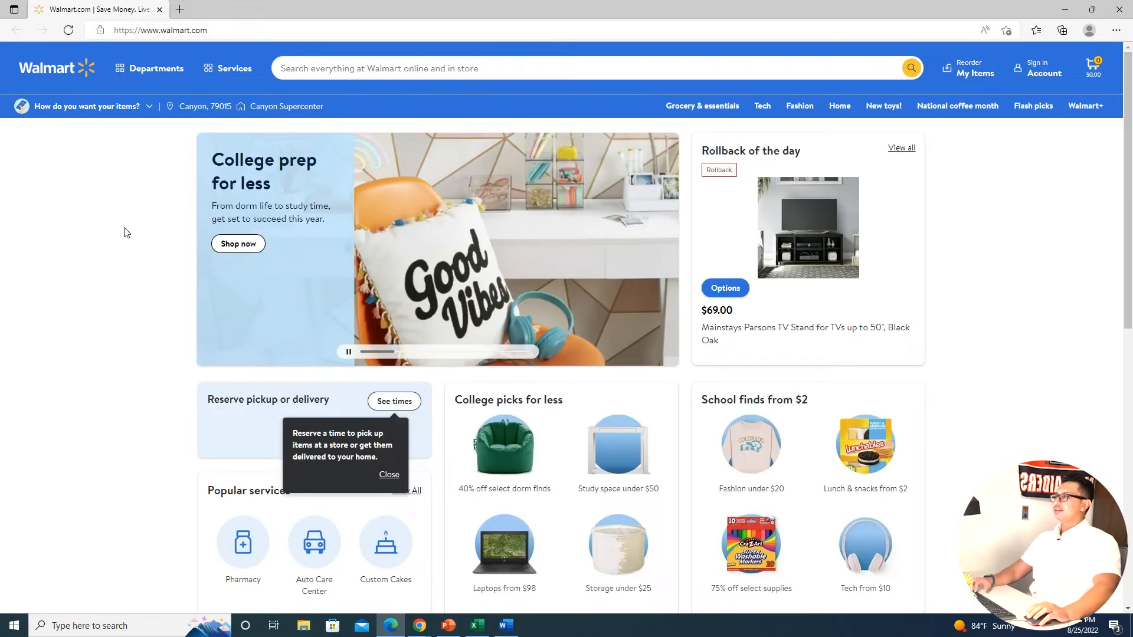
scroll(136, 262, "down", 4)
scroll(136, 263, "down", 5)
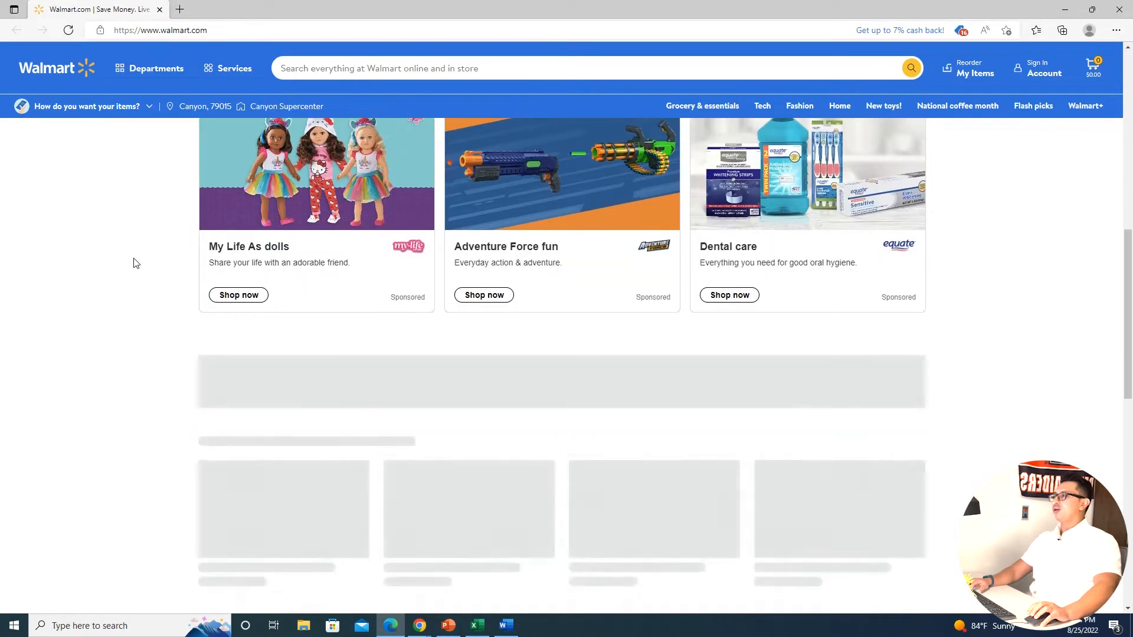
scroll(147, 284, "up", 5)
scroll(142, 283, "up", 4)
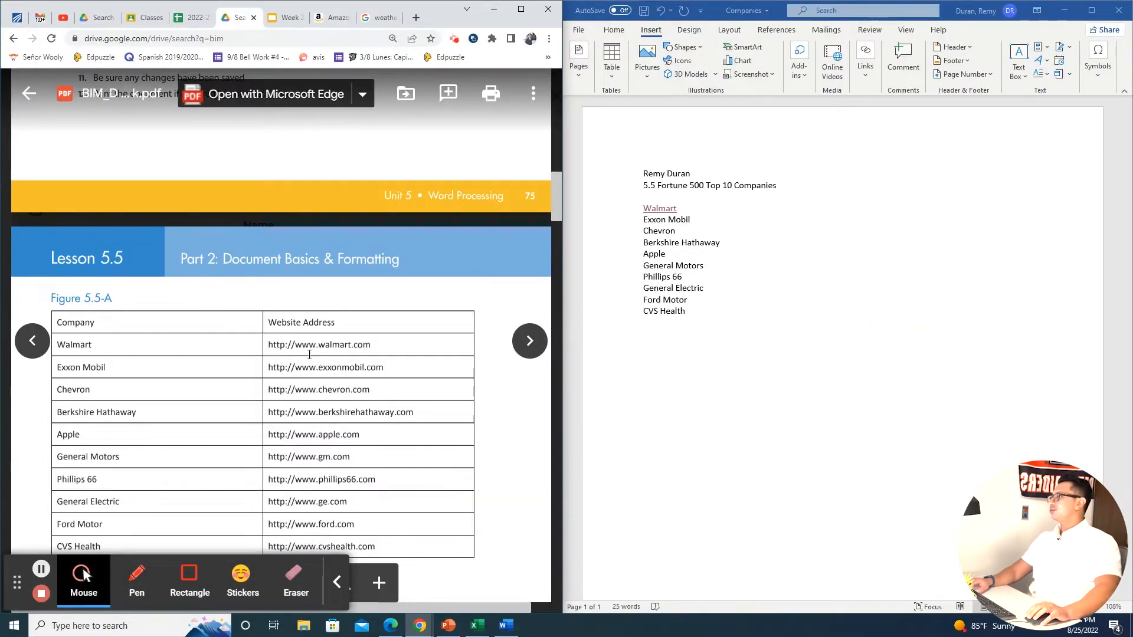
left_click_drag(643, 208, 668, 231)
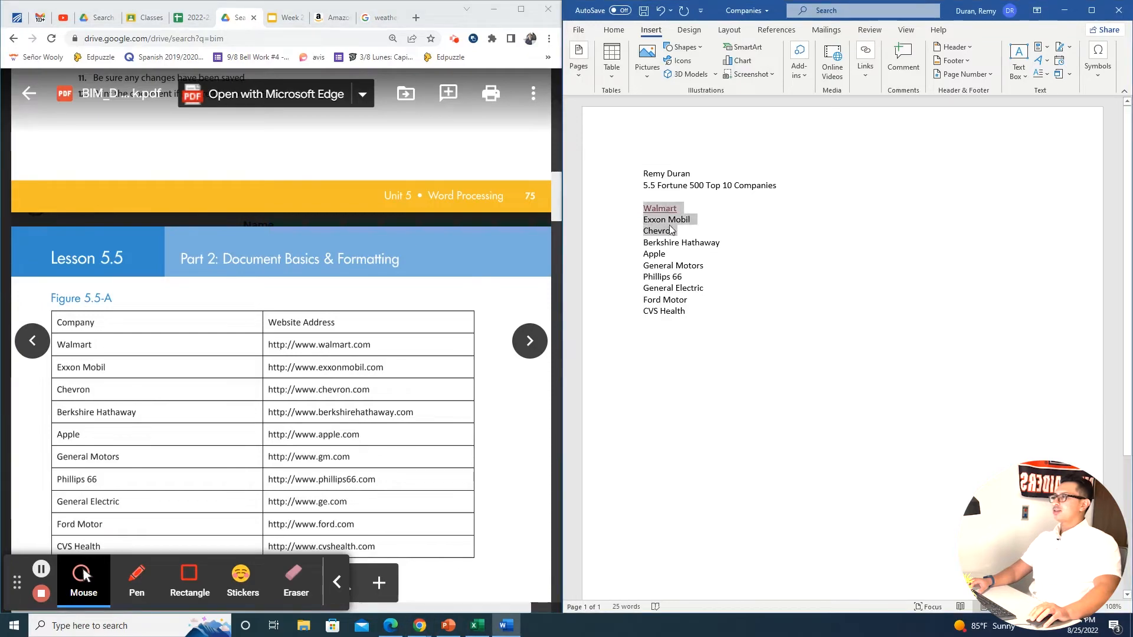
triple_click(645, 222)
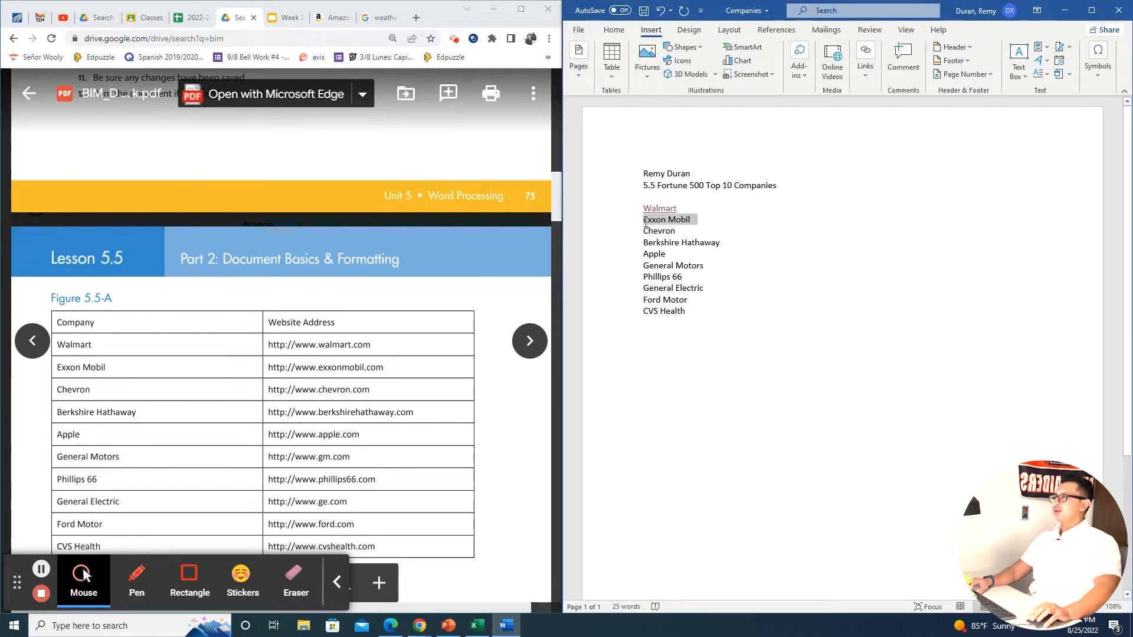
left_click(865, 62)
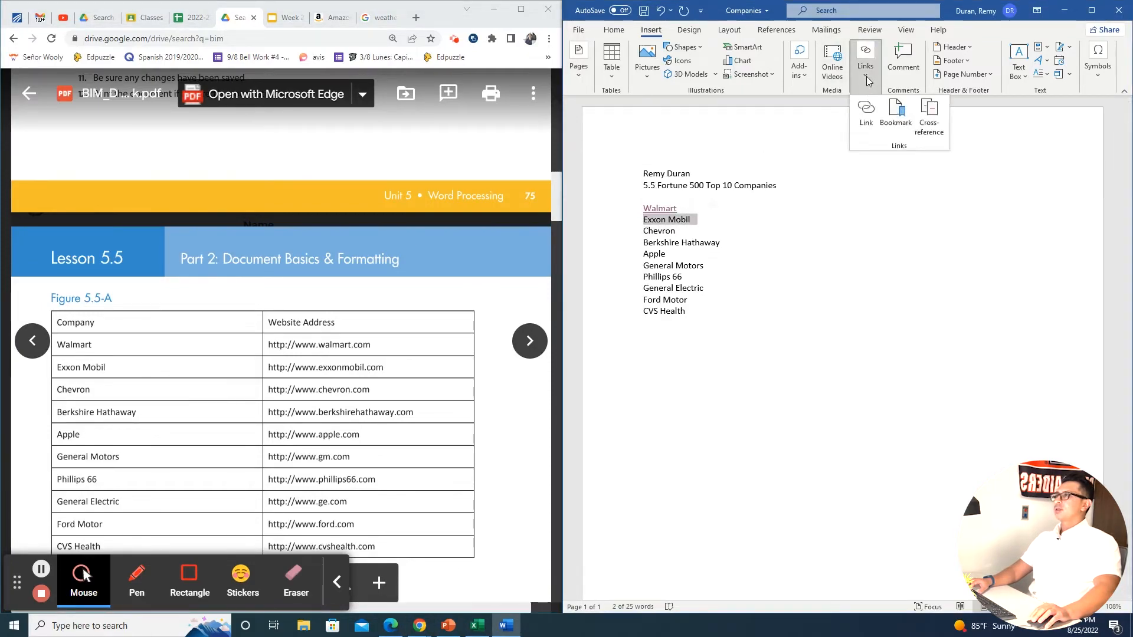
left_click(865, 115)
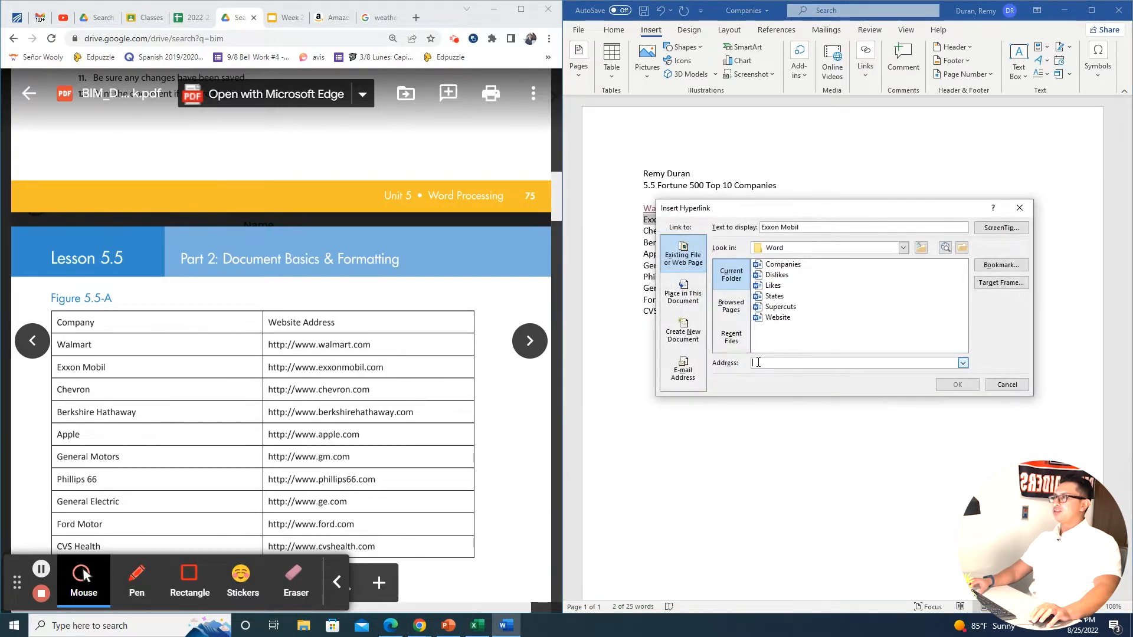
type("http")
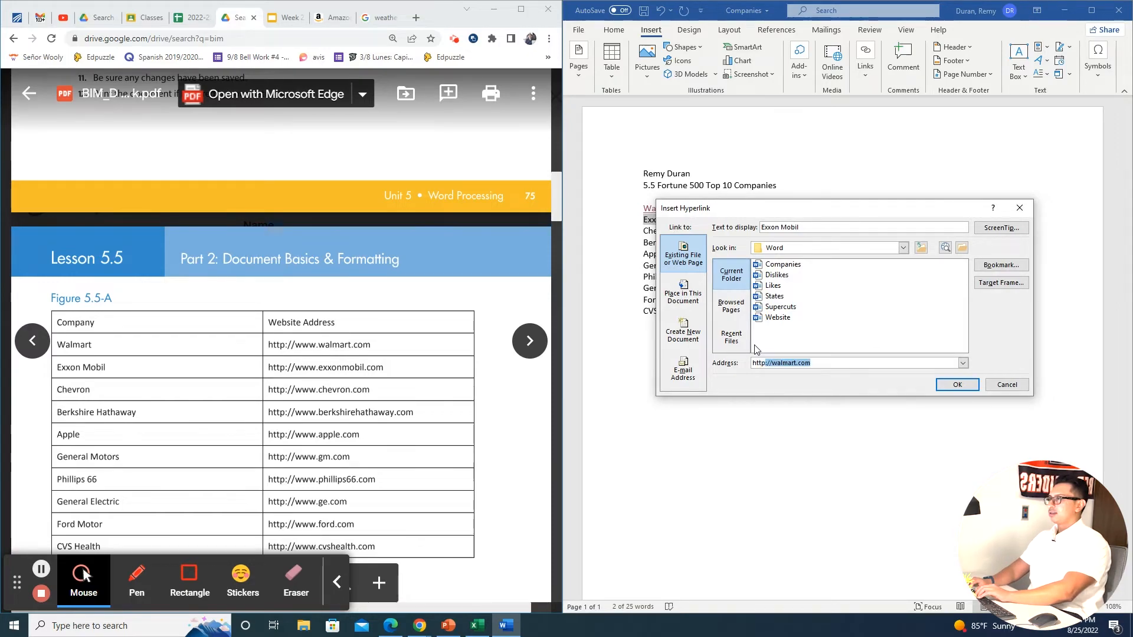
type("://")
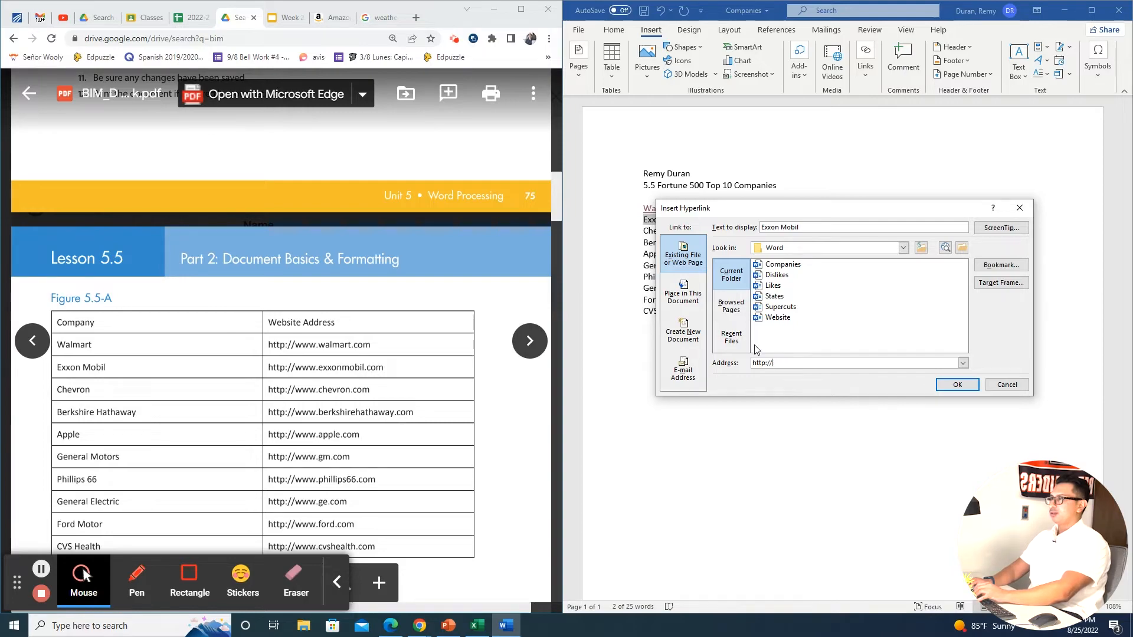
type("warlwww")
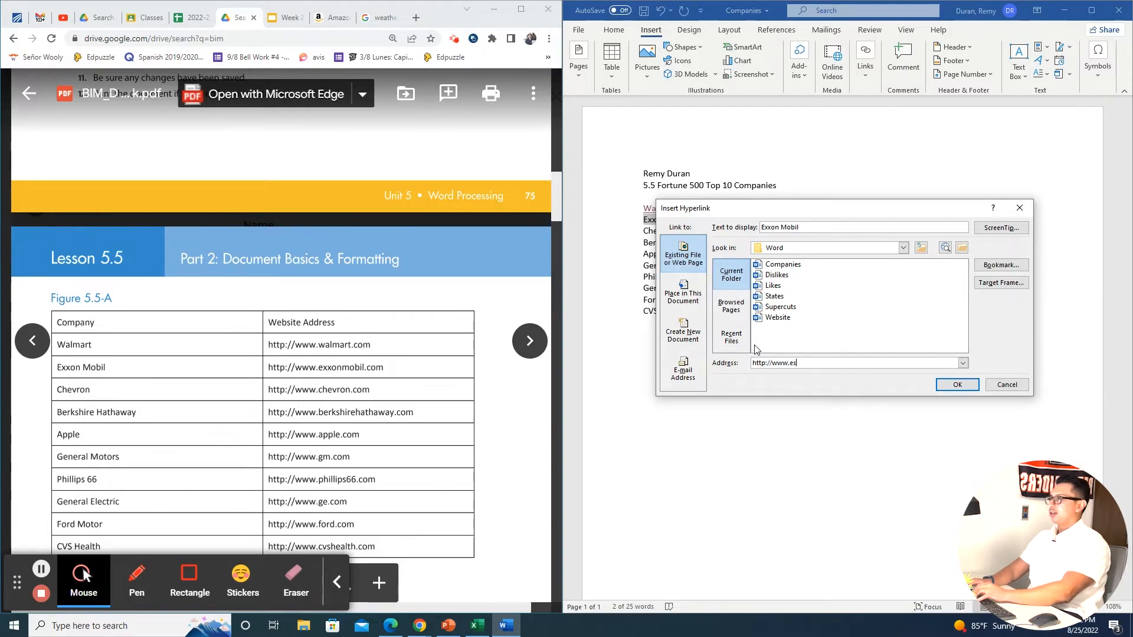
type(".exxonmobil.com")
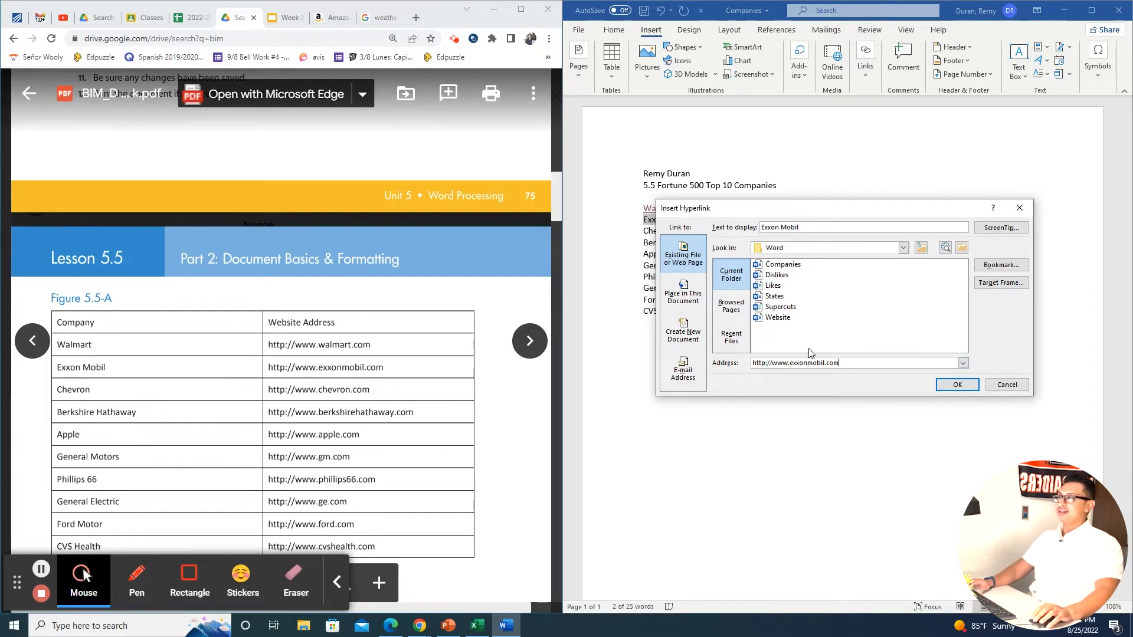
left_click(339, 583)
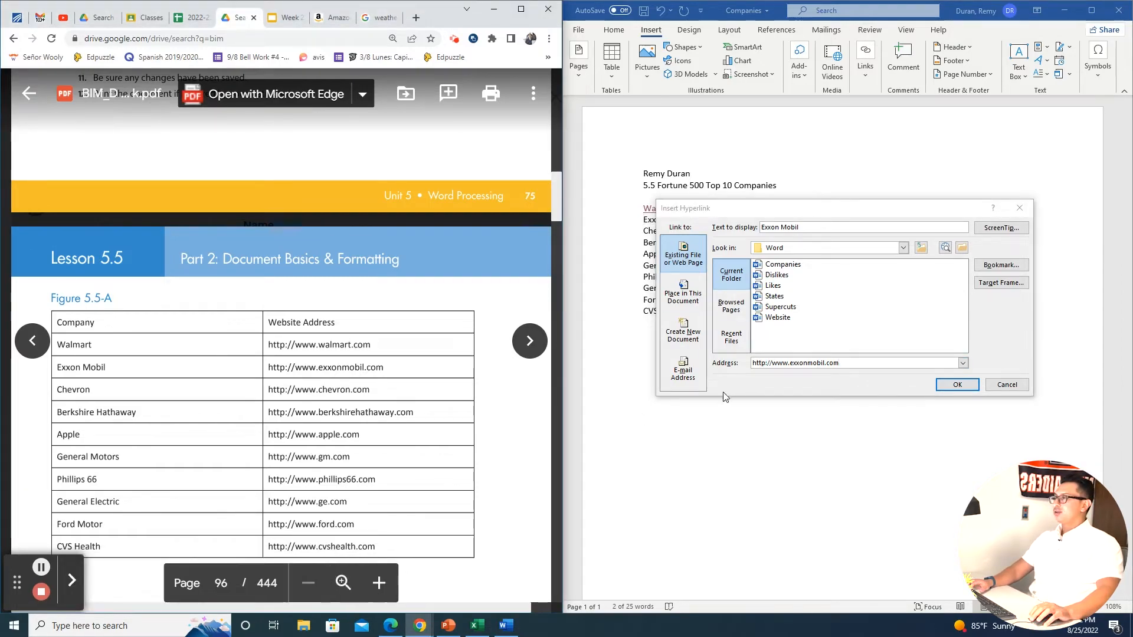
left_click(957, 385)
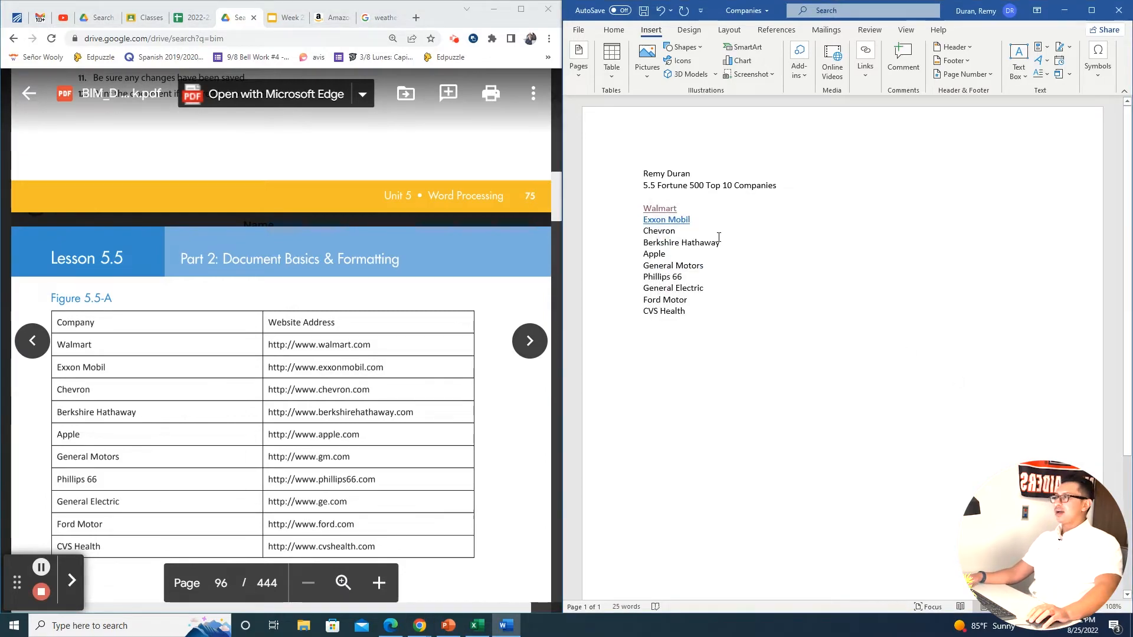
Step: Follow the Exxon Mobil hyperlink to test it, and close the browser window it opens
left_click(675, 220)
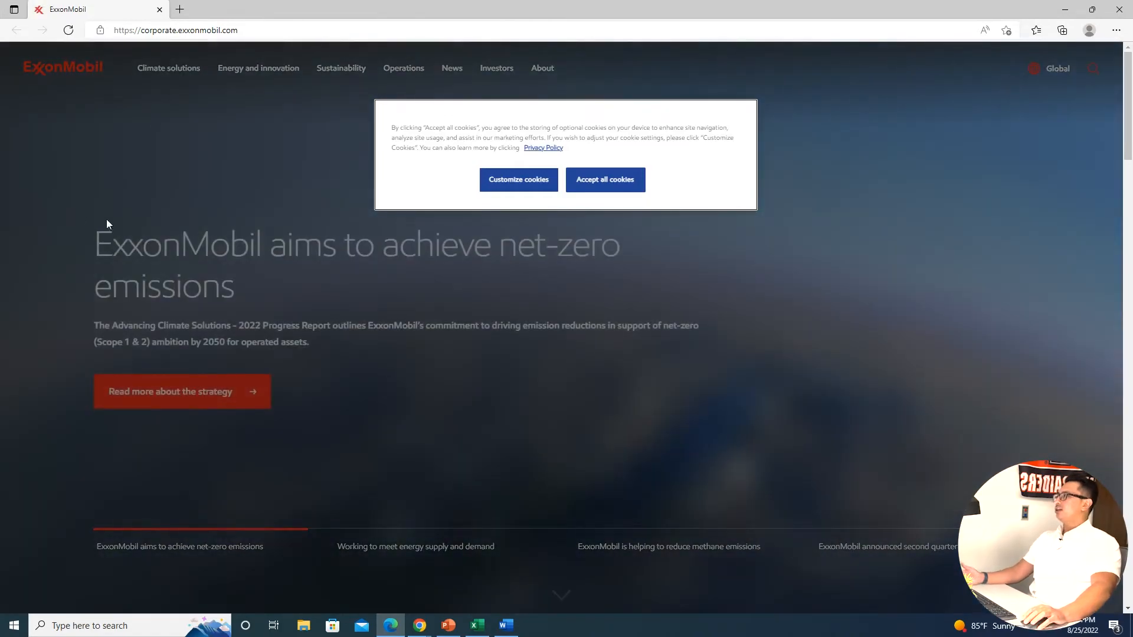
left_click(1120, 13)
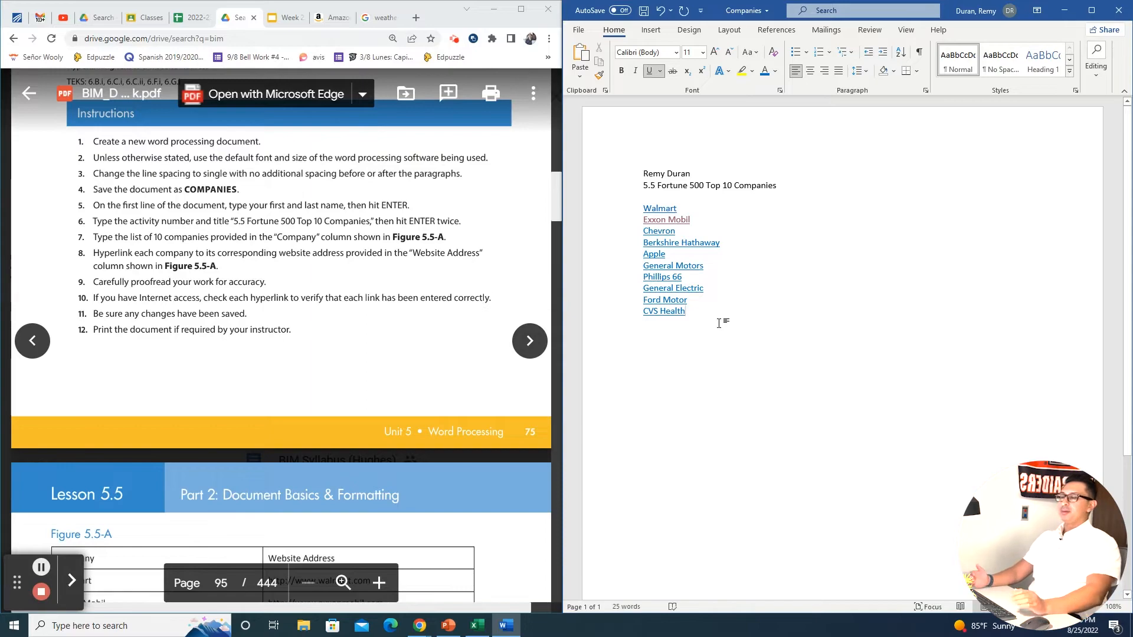
Step: Below the company list, add the heading "My Wish List" and, after a blank line, the item "Sony Alpha 1"
key("Return")
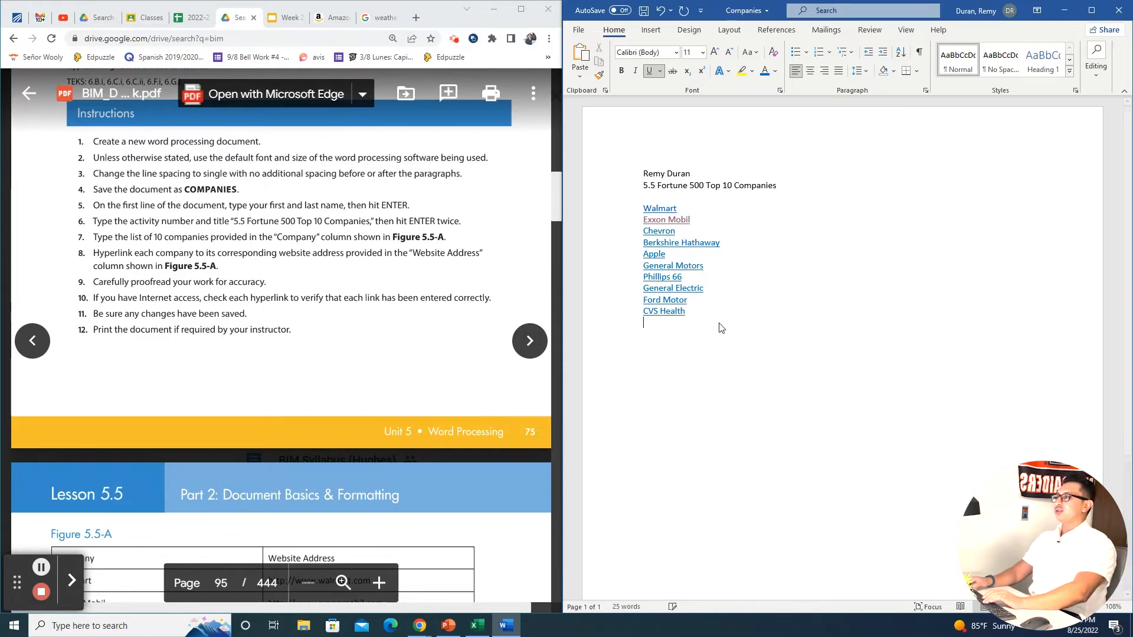
key("Return")
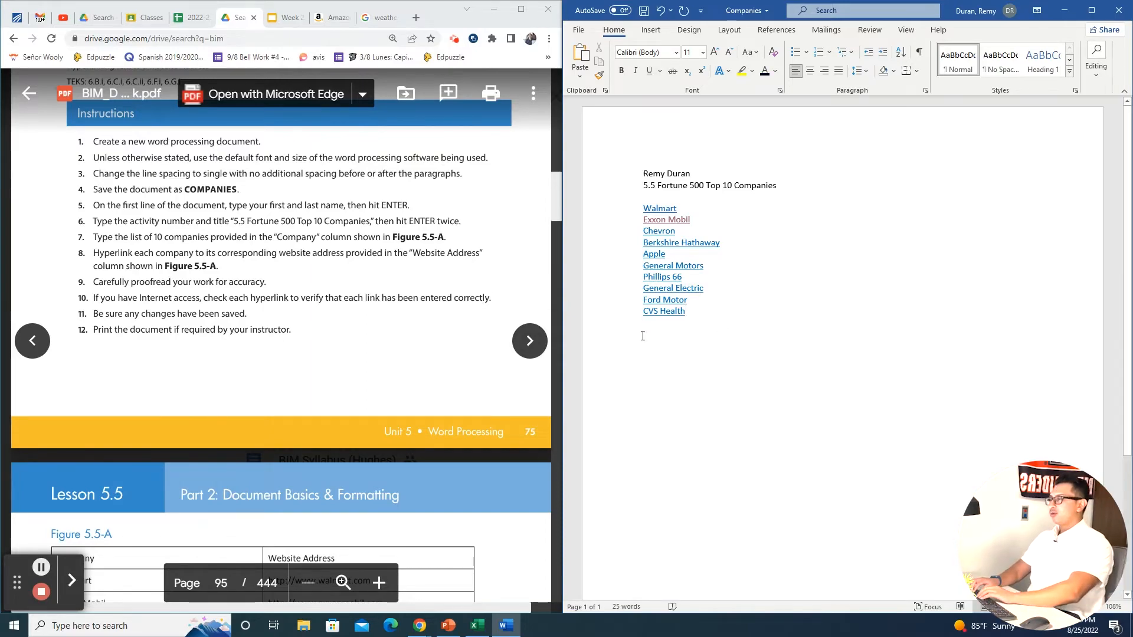
type("My wi")
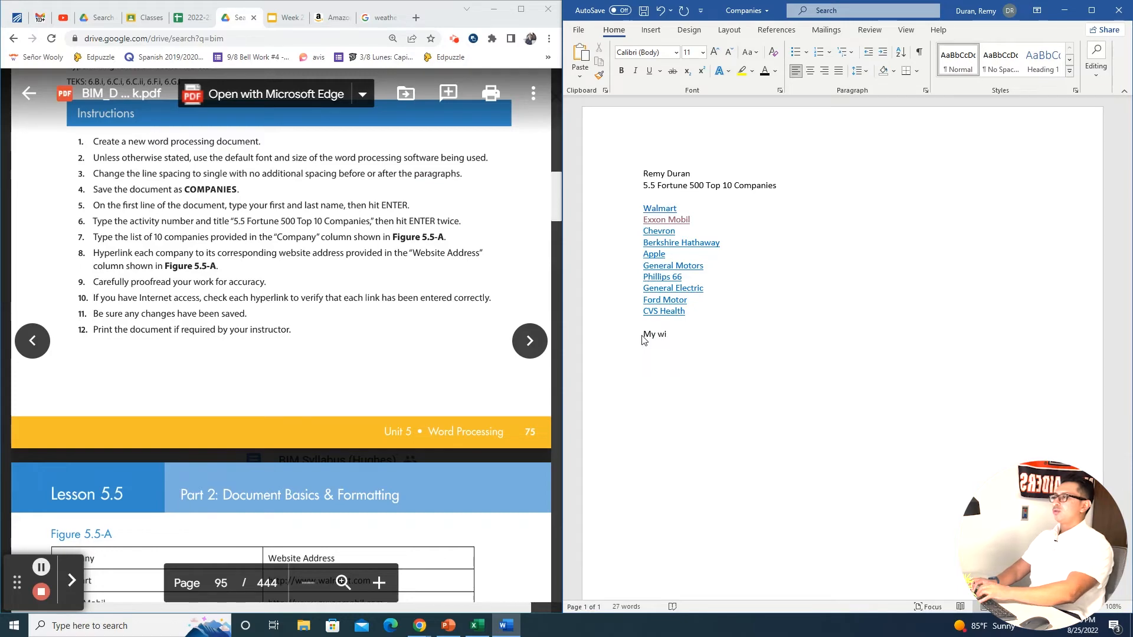
type("Wish List")
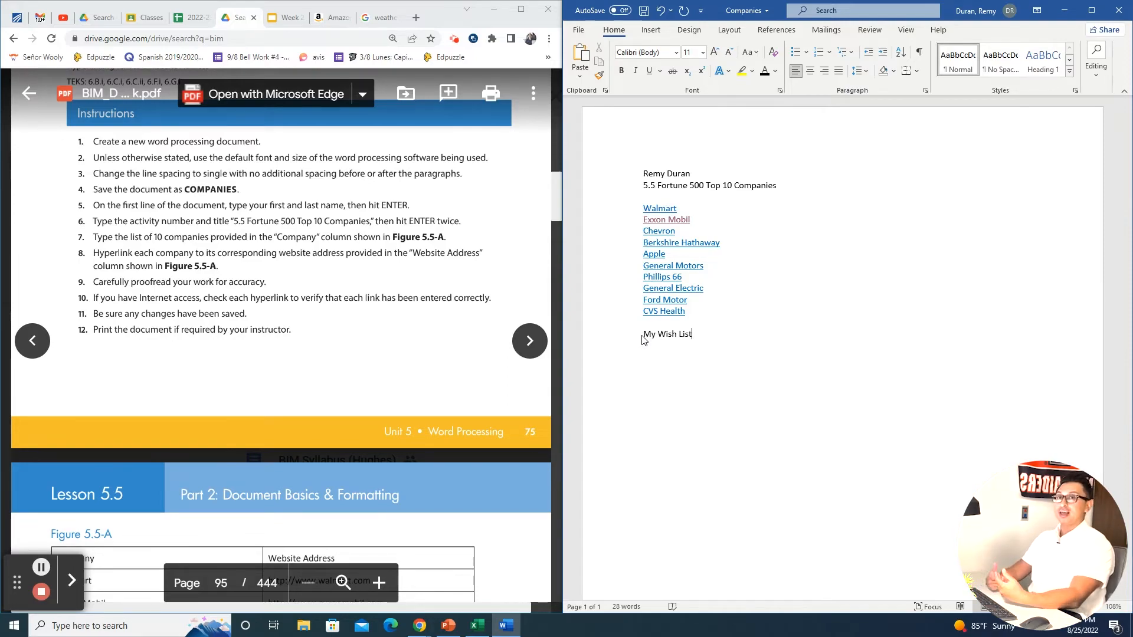
key("Return")
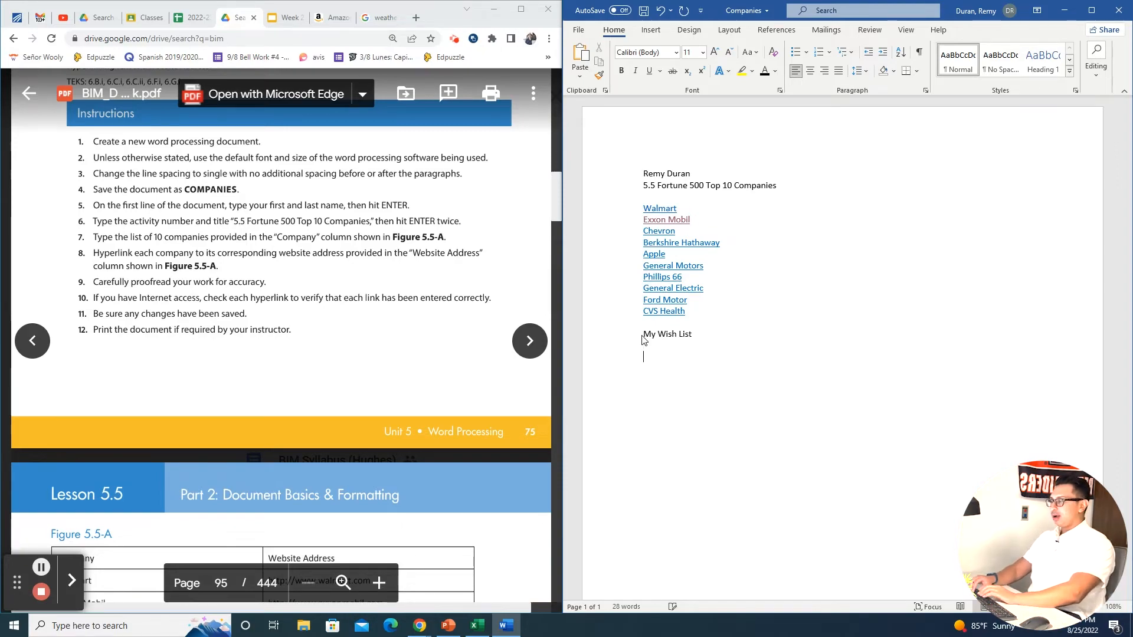
type("Alpha")
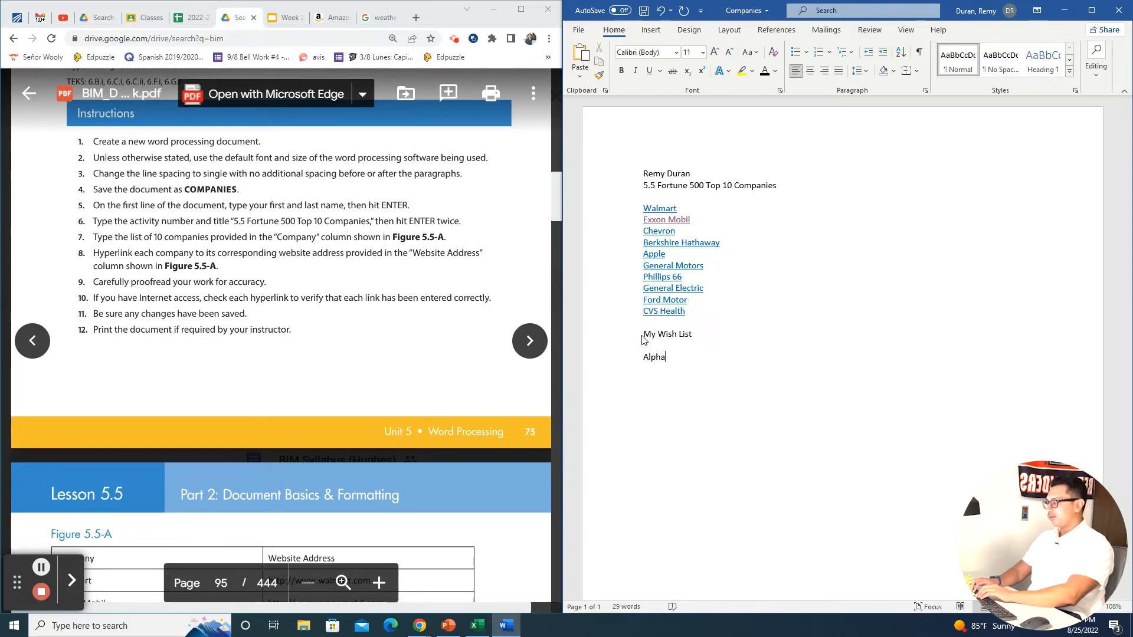
type("Sony Al")
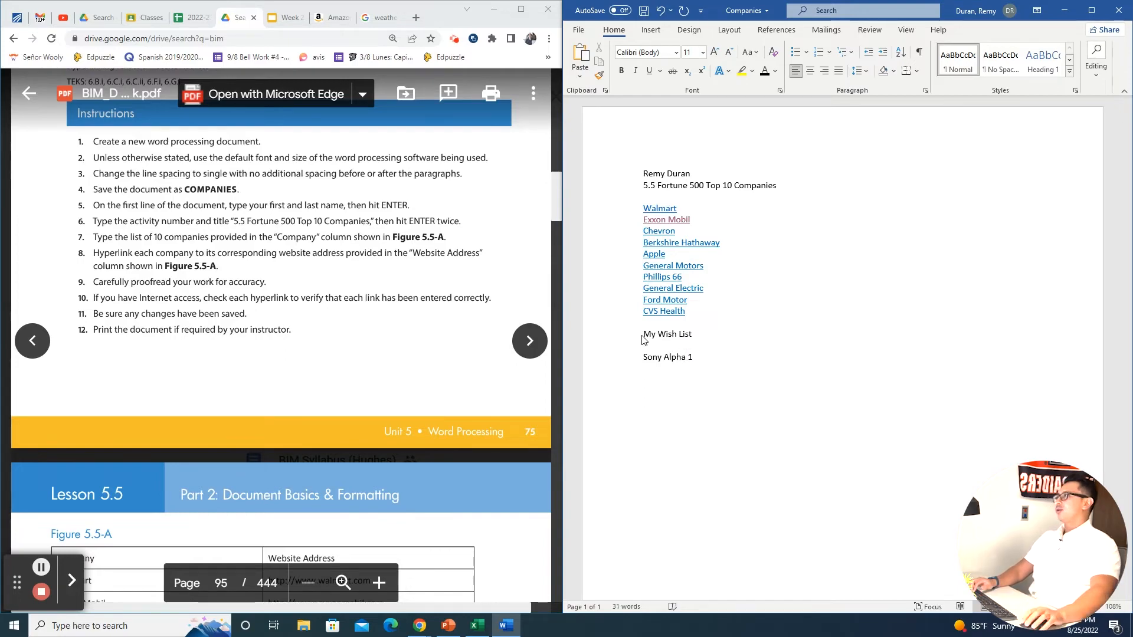
Step: Switch to Chrome and open the Amazon website in a new tab
left_click(416, 17)
type("aa")
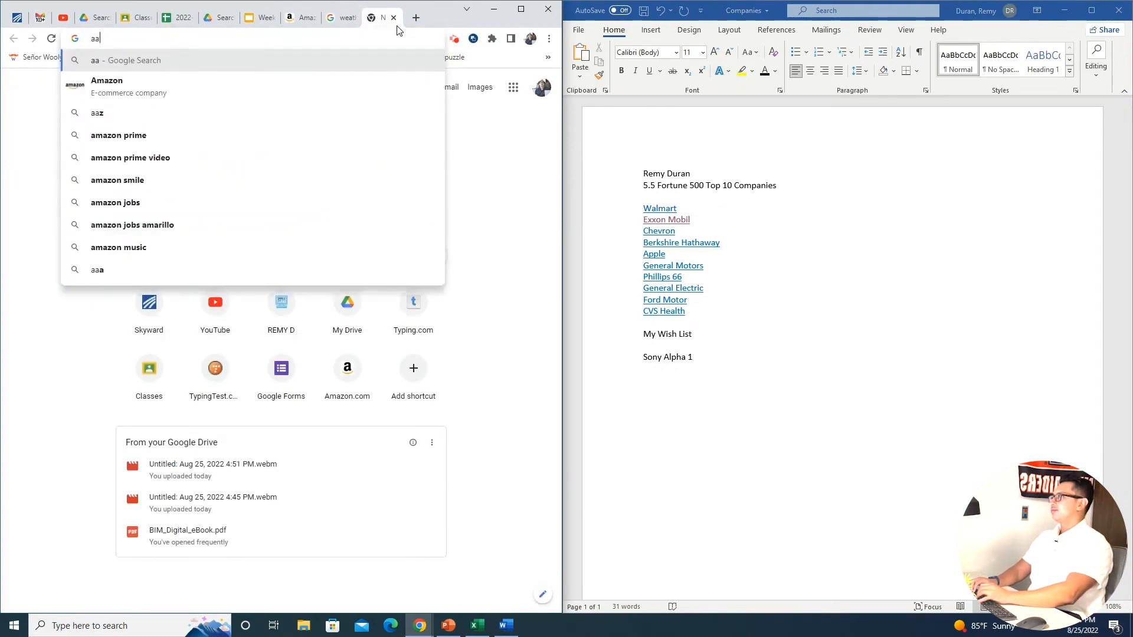
key("BackSpace")
type("ma")
key("Return")
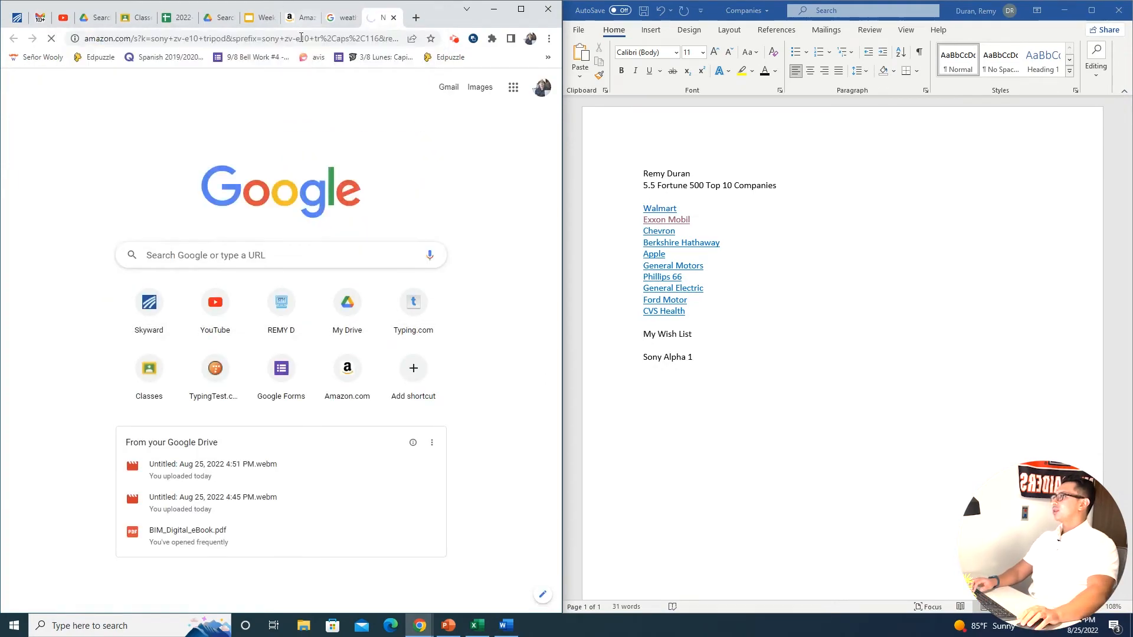
Step: Search Amazon for "sony alpha 1" in place of the existing search text
double_click(256, 86)
key("ctrl+a")
type("al")
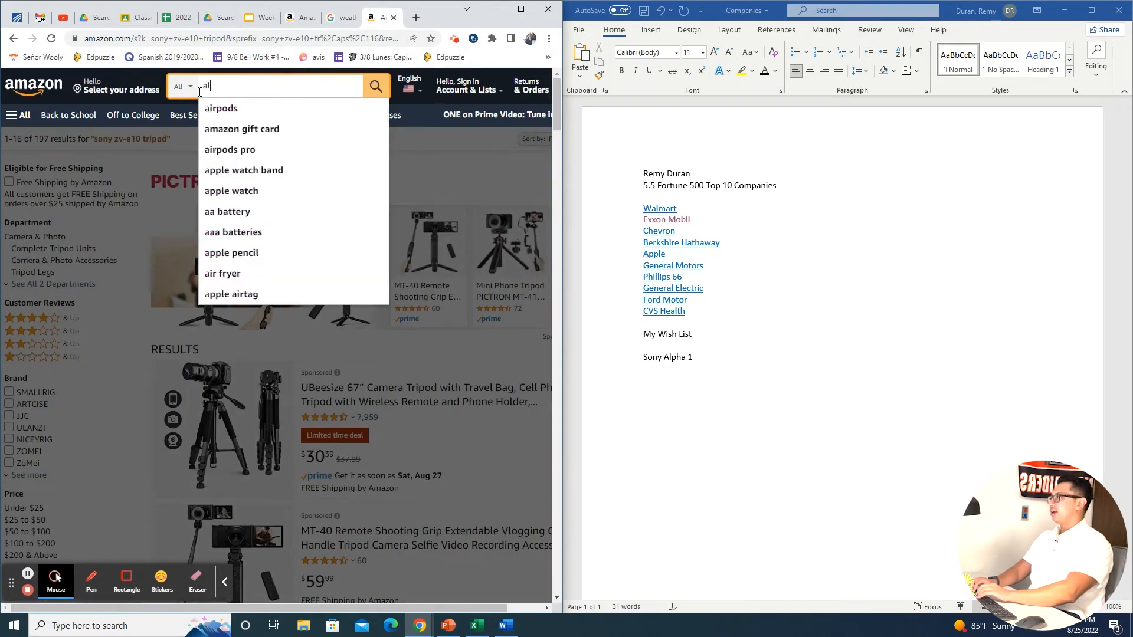
key("BackSpace")
key("BackSpace")
type("sony ")
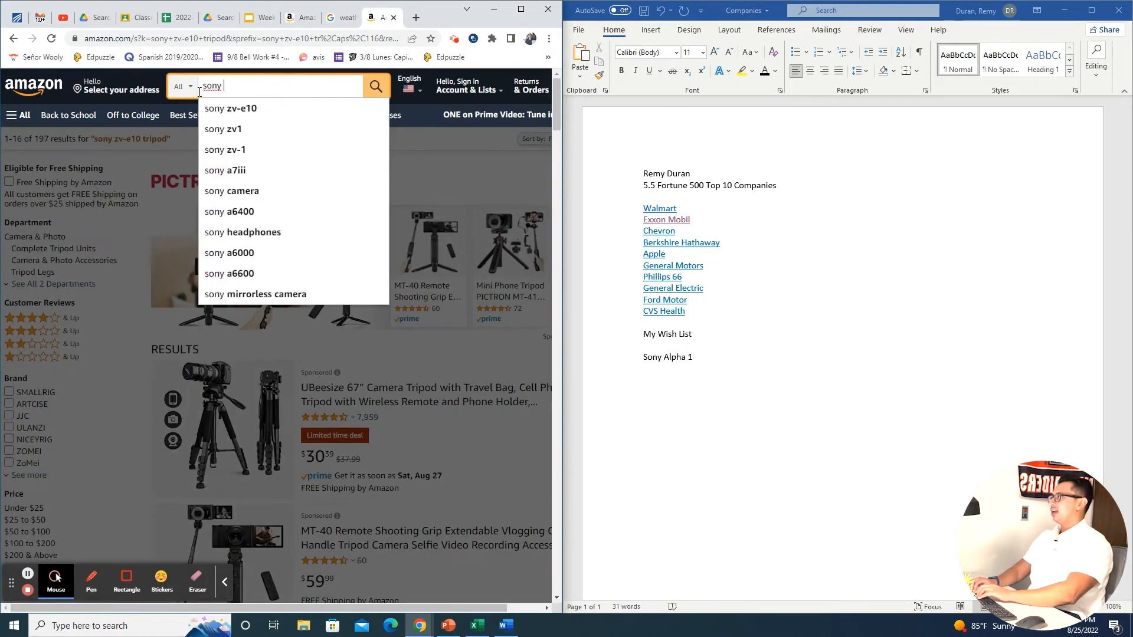
type("alpha 1")
key("Return")
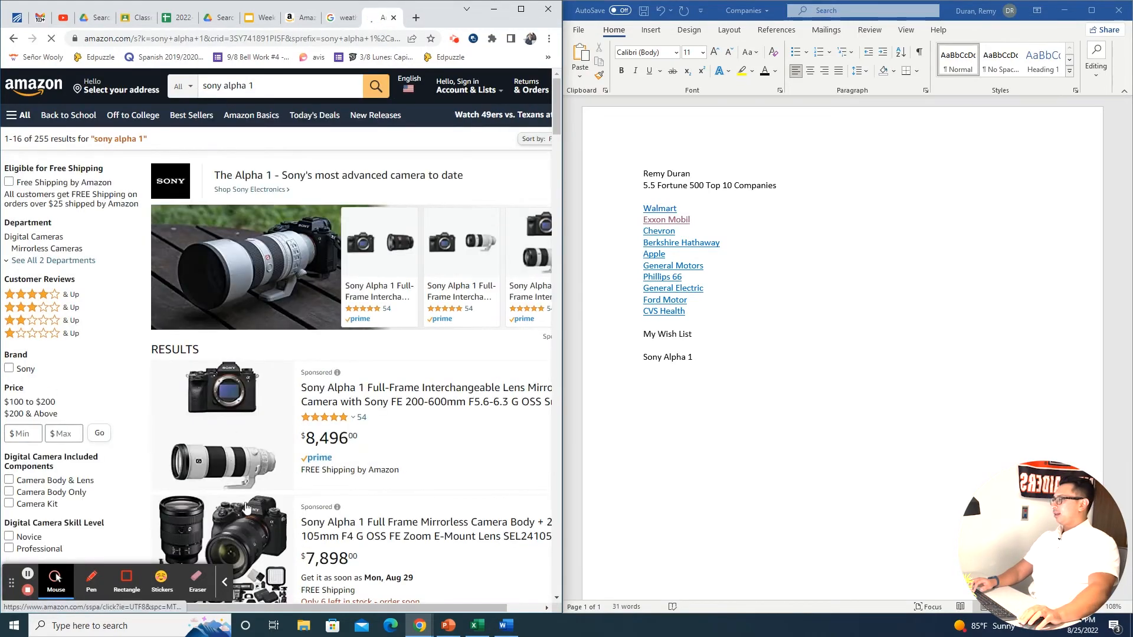
Step: Open the product page of the Amazon's Choice Sony Alpha 1 Full-frame Interchangeable Lens Mirrorless Camera from the search results
scroll(211, 429, "down", 6)
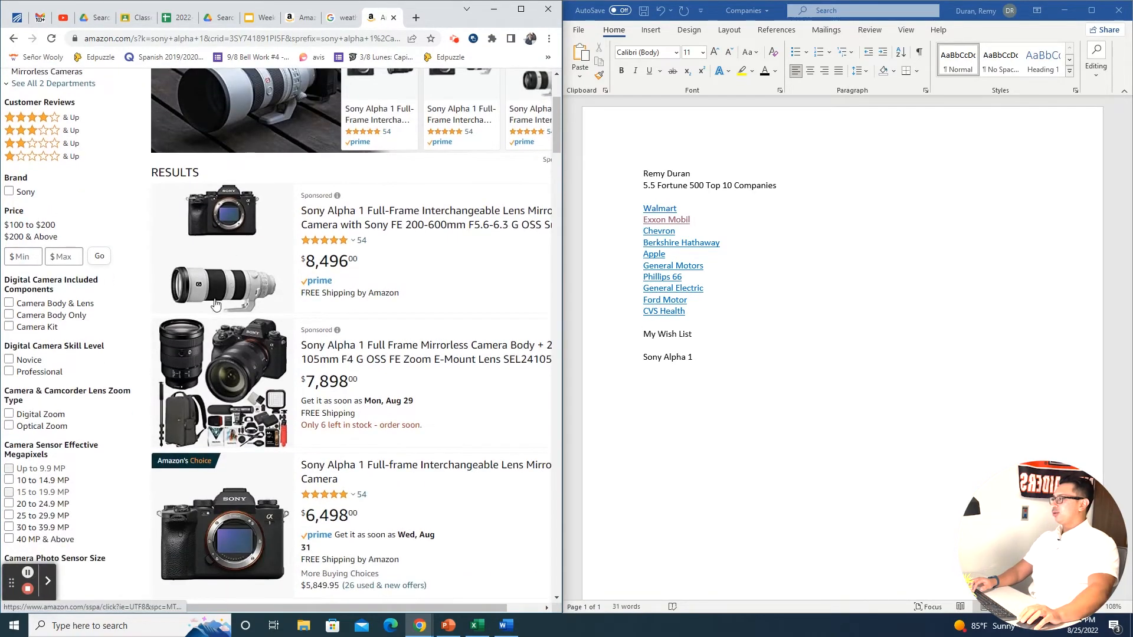
scroll(220, 295, "down", 3)
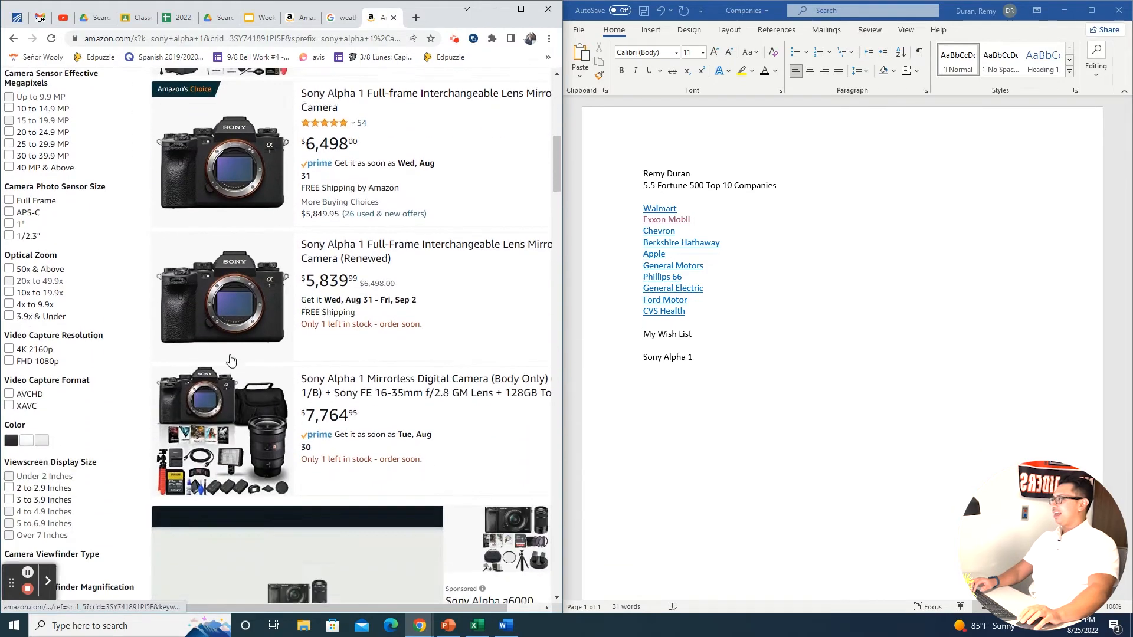
scroll(200, 284, "up", 2)
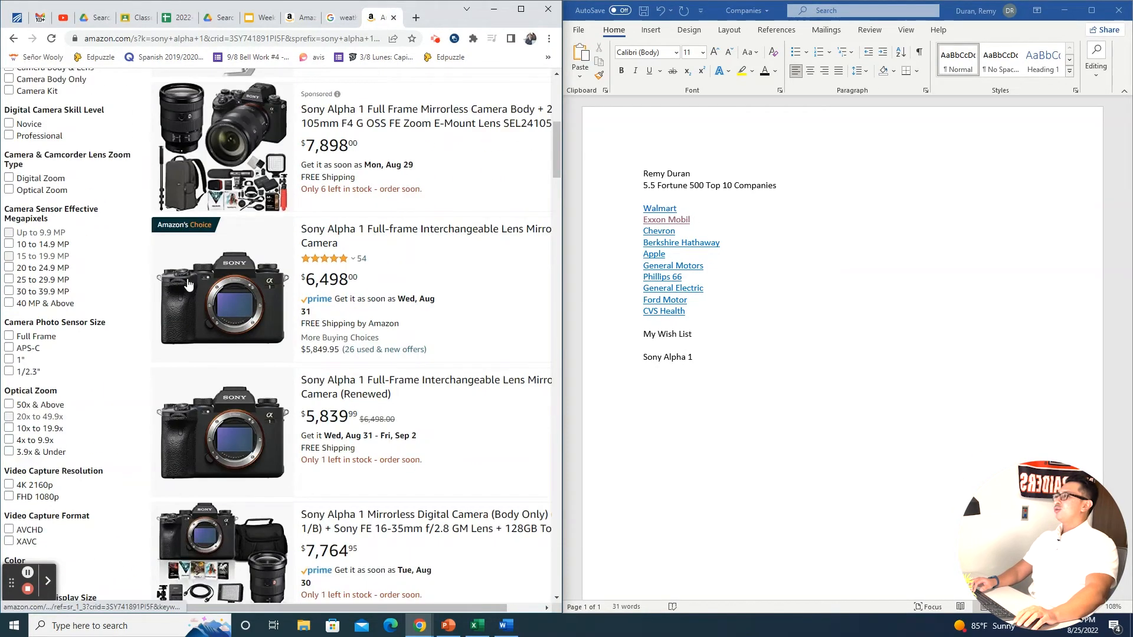
left_click(195, 245)
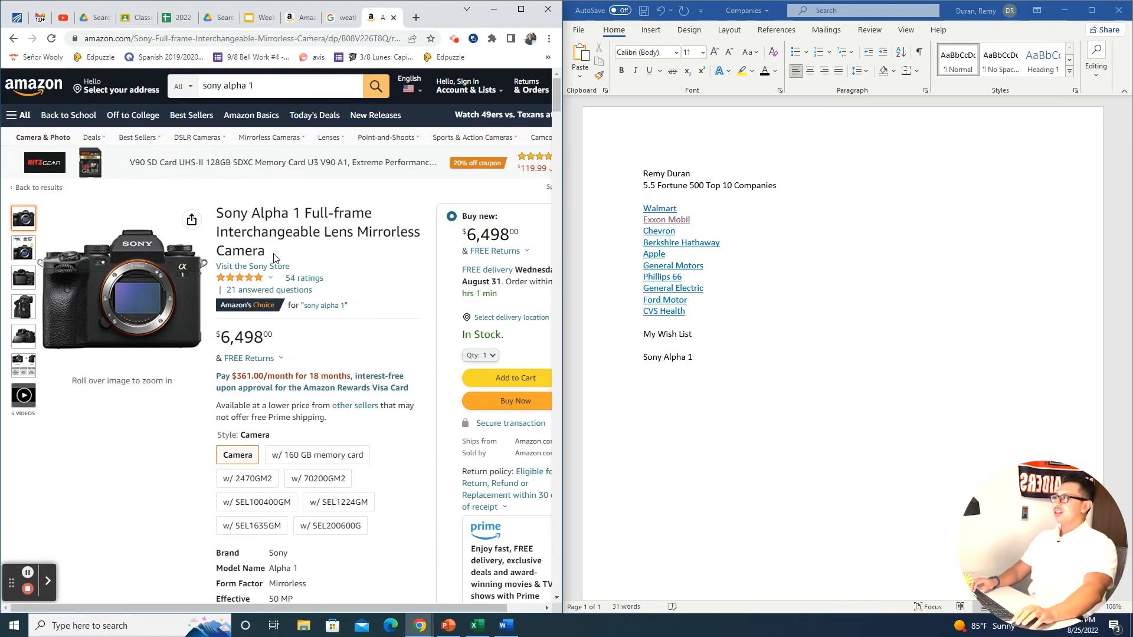
Step: Copy the web link of the Sony Alpha 1 product page
left_click(100, 39)
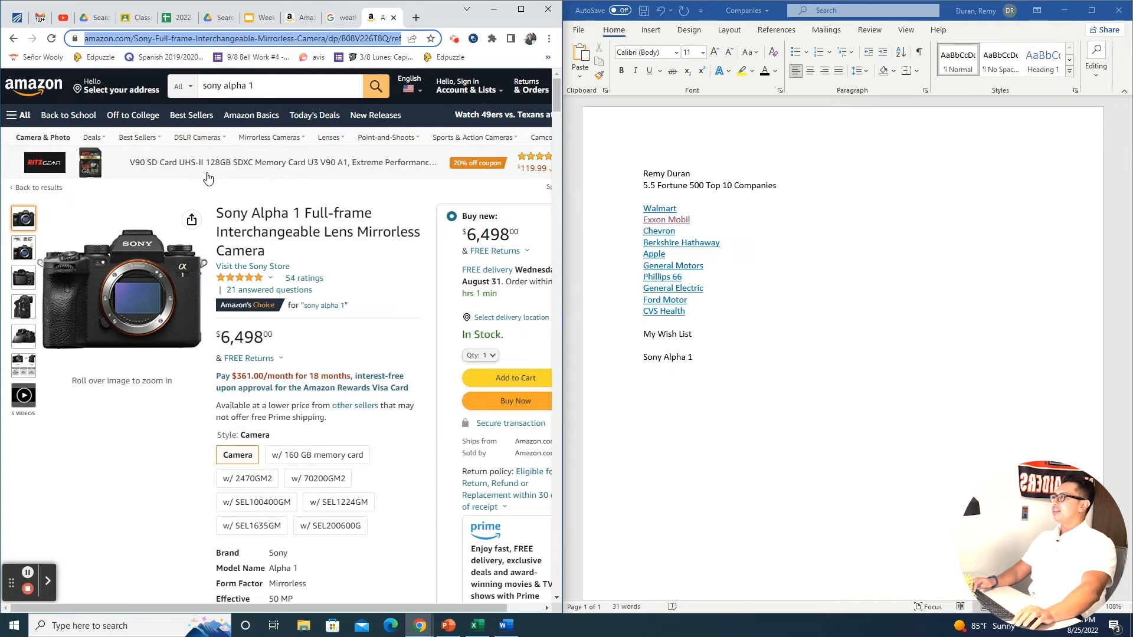
left_click(359, 41)
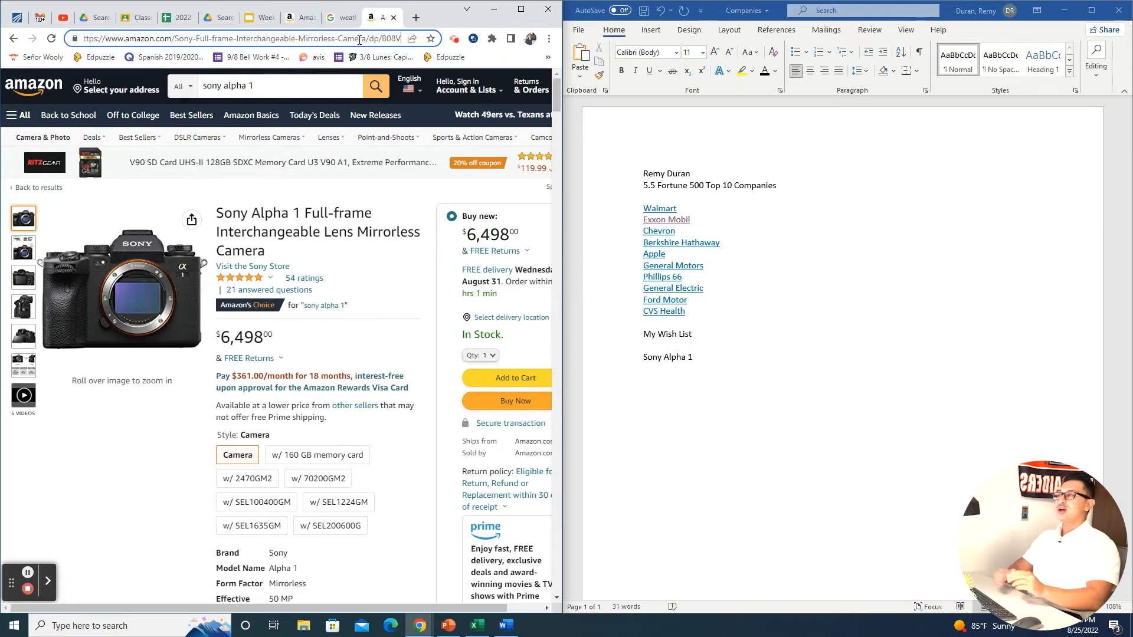
left_click(412, 39)
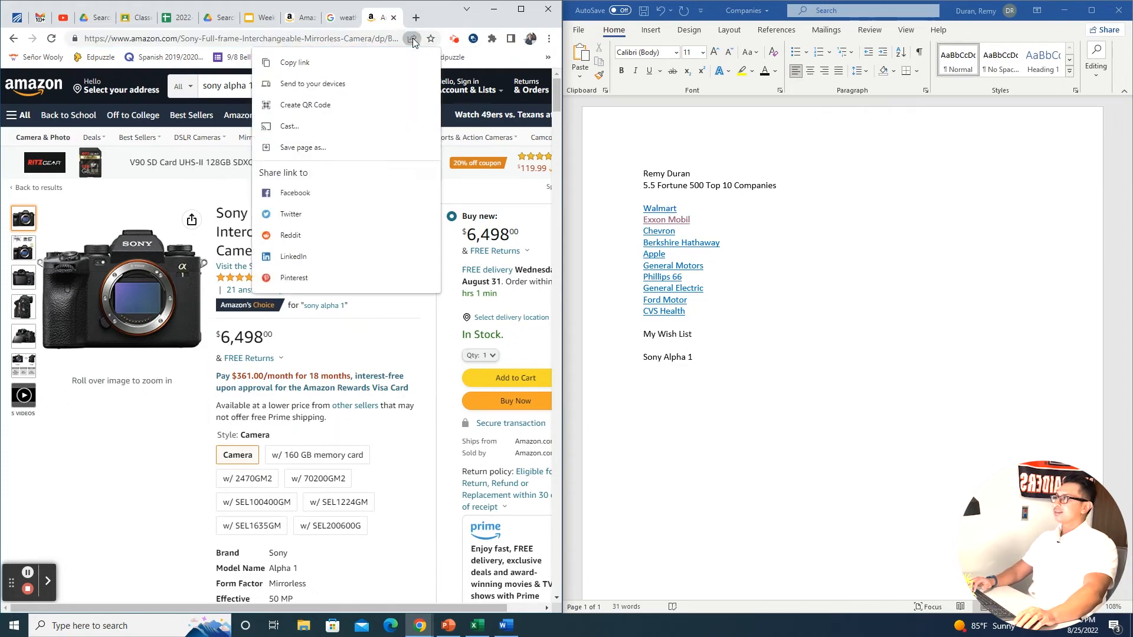
left_click(294, 63)
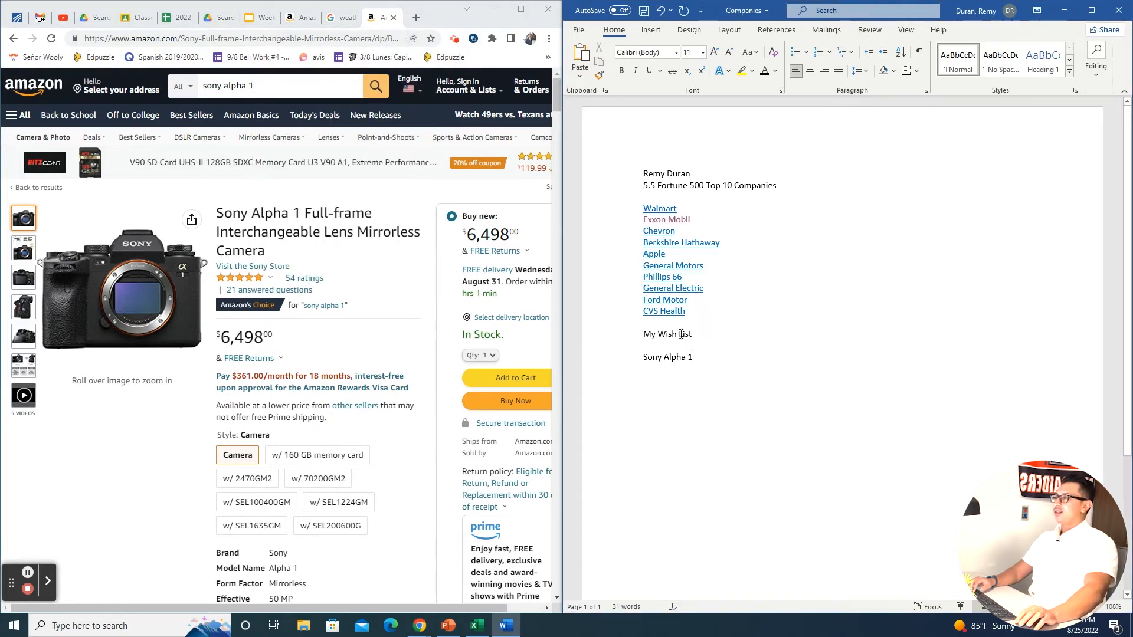
Step: In the Word document, hyperlink the wish list item Sony Alpha 1 to the copied Amazon product address
left_click_drag(639, 359, 693, 361)
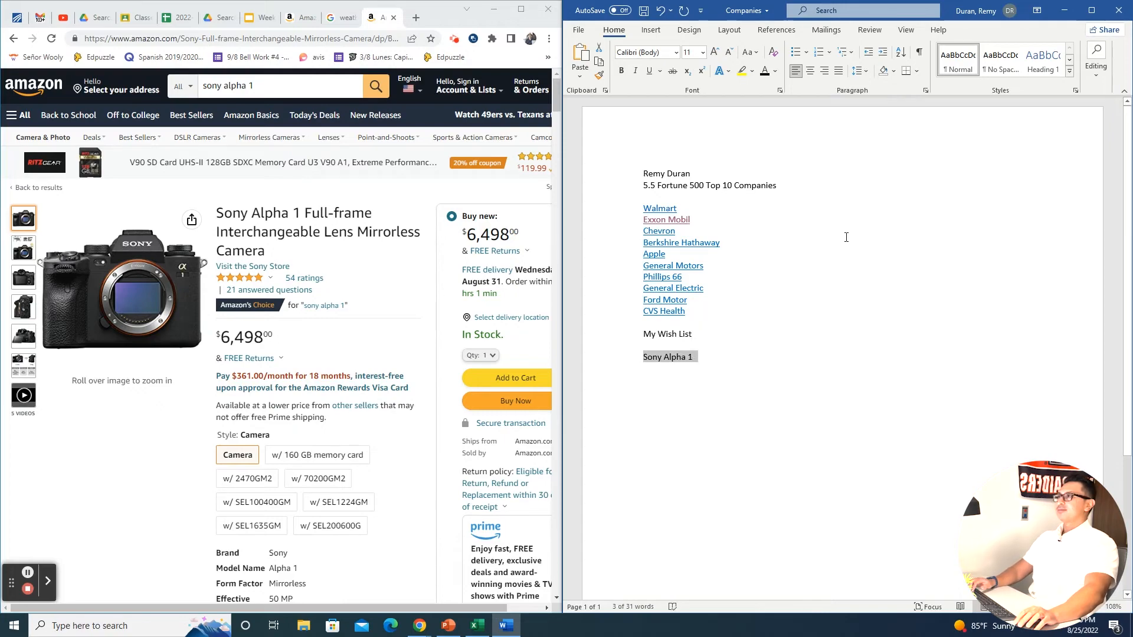
left_click(650, 29)
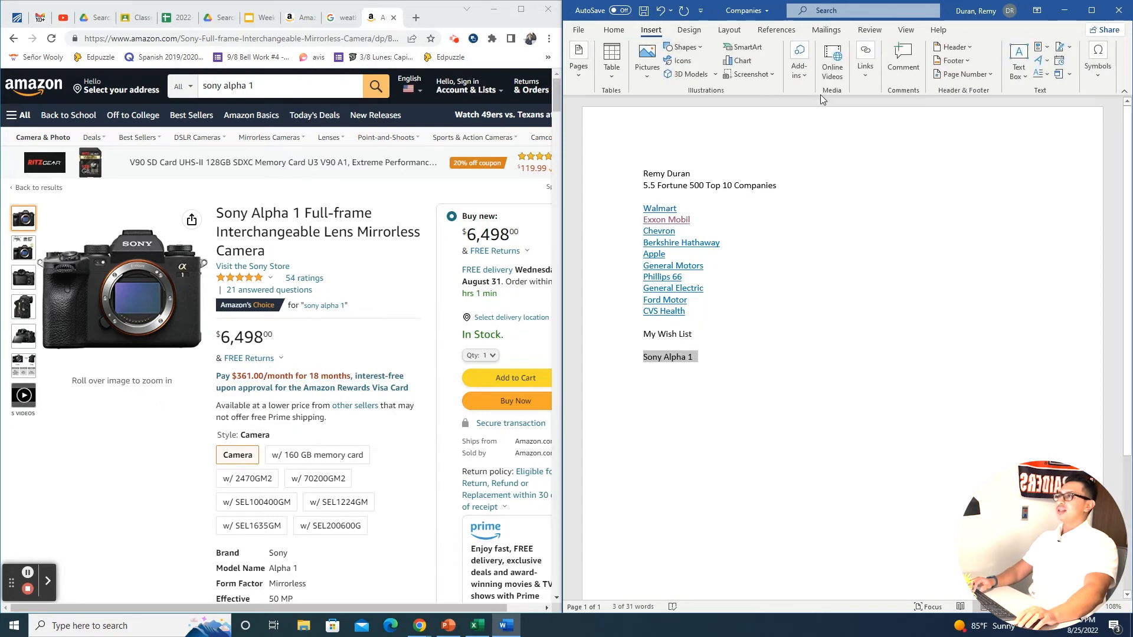
left_click(860, 79)
left_click(865, 112)
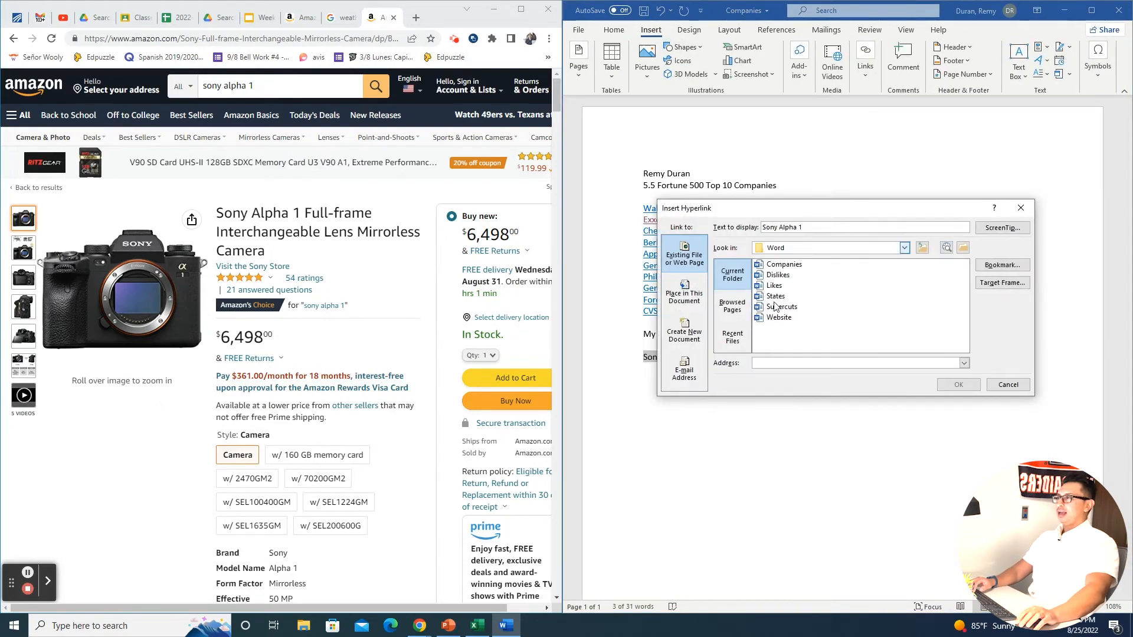
right_click(768, 363)
left_click(788, 395)
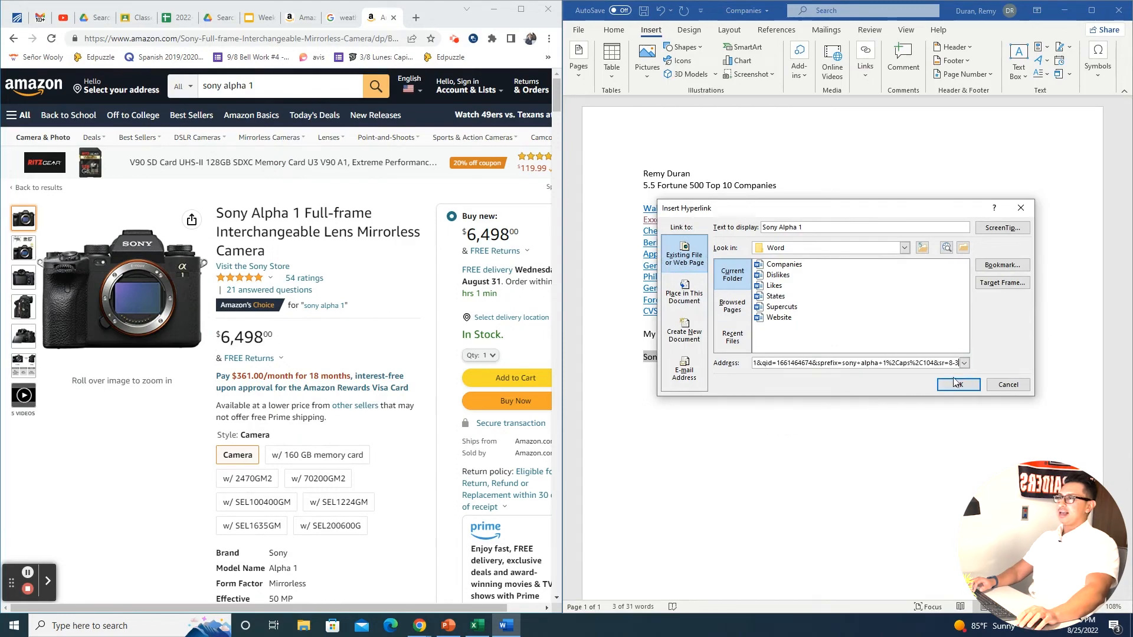
left_click(958, 385)
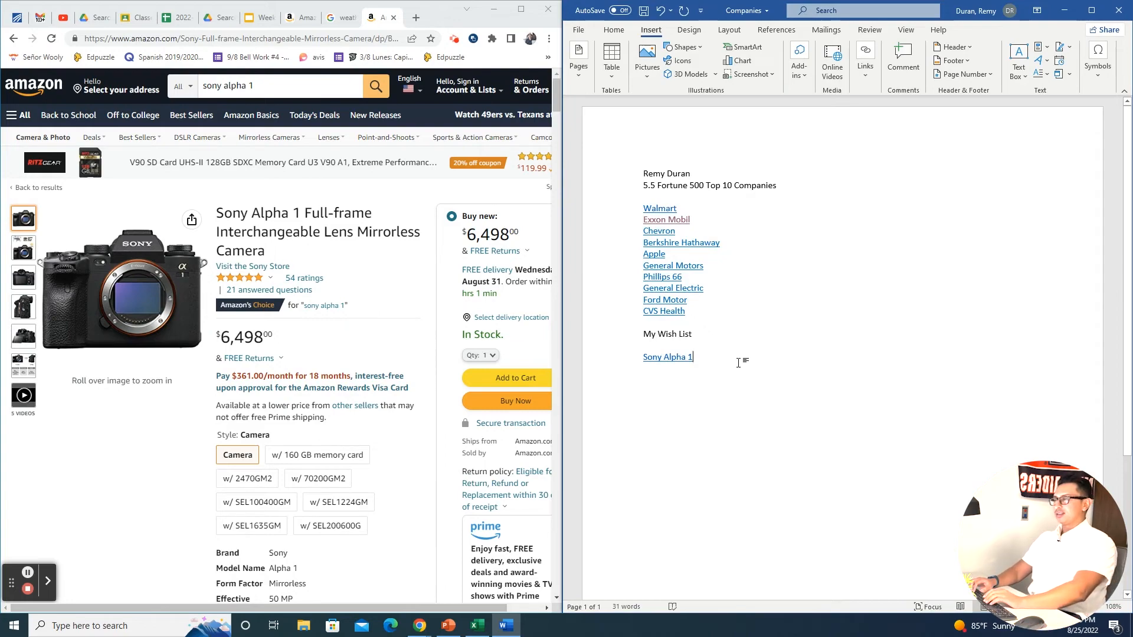
Step: Add the item "Mac Studio" on a new line below Sony Alpha 1 in the wish list
key("Return")
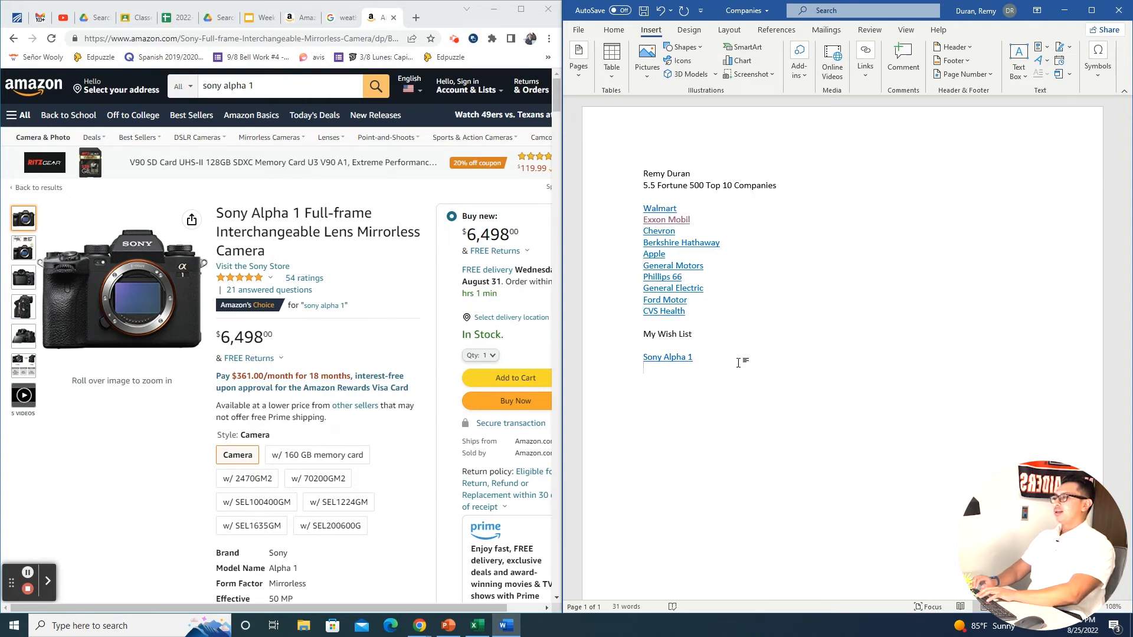
type("App")
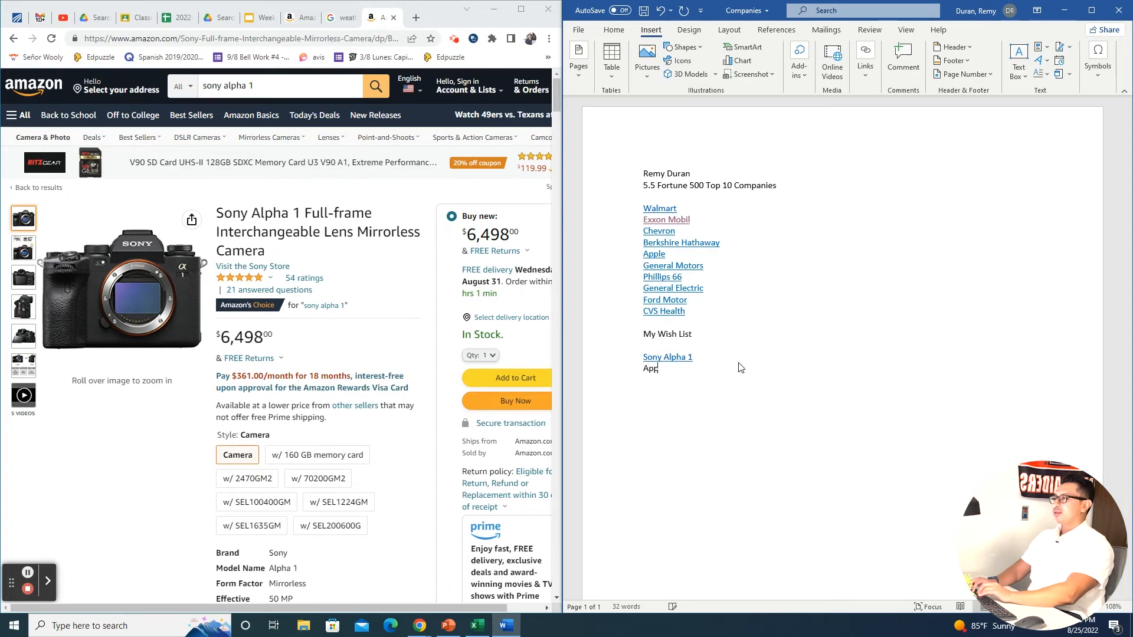
type("le Stu")
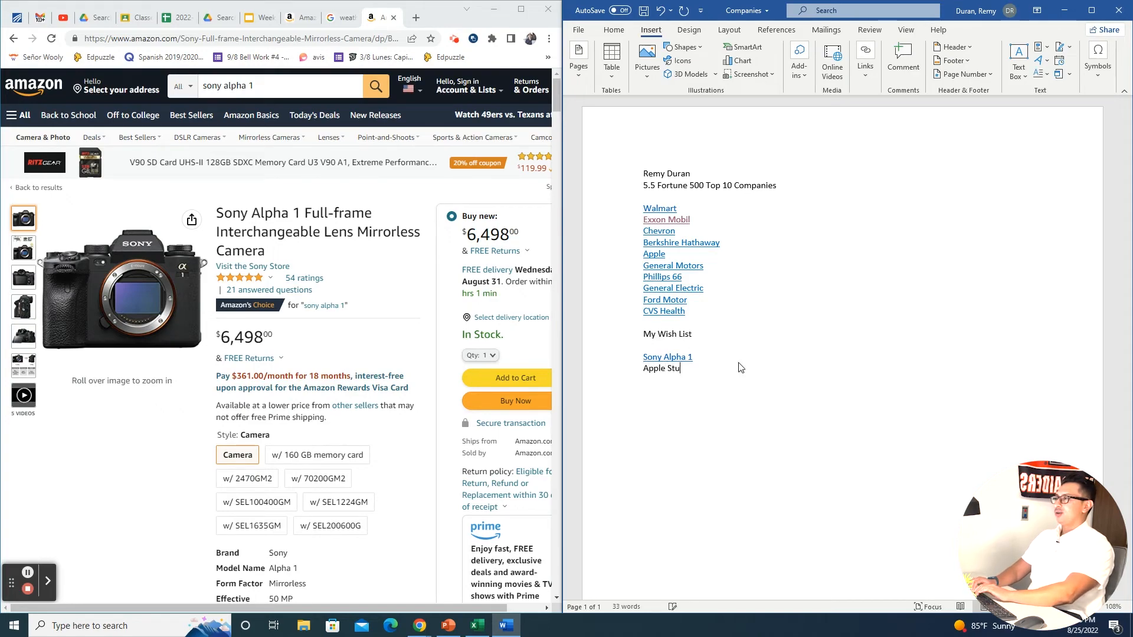
key("BackSpace")
key("BackSpace")
key("BackSpace")
key("BackSpace")
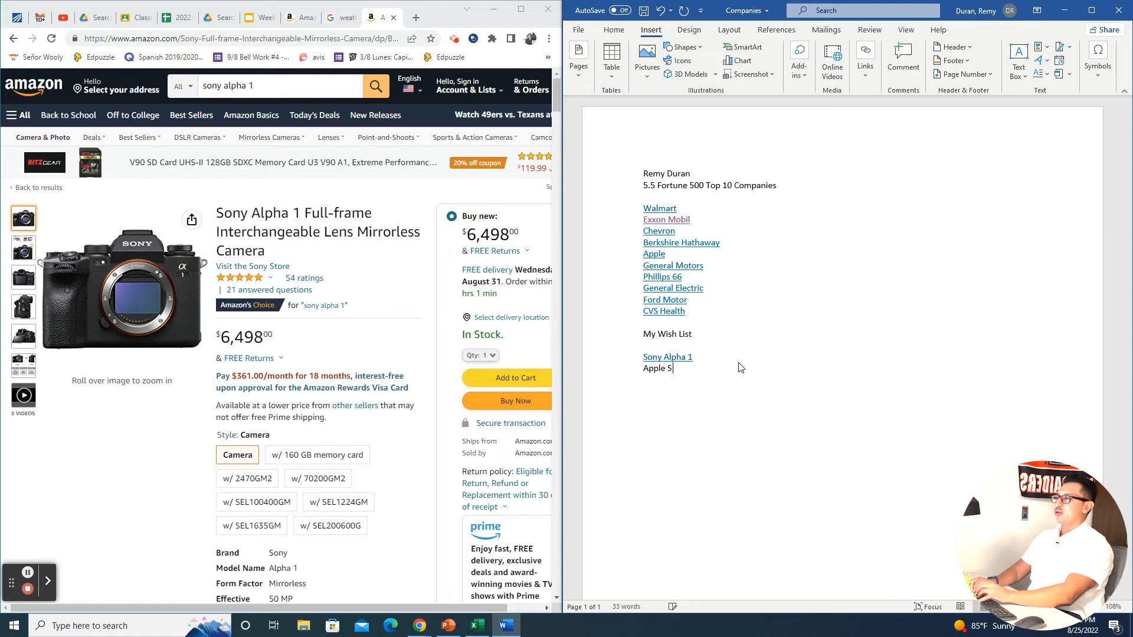
key("BackSpace")
type("Mac Studio")
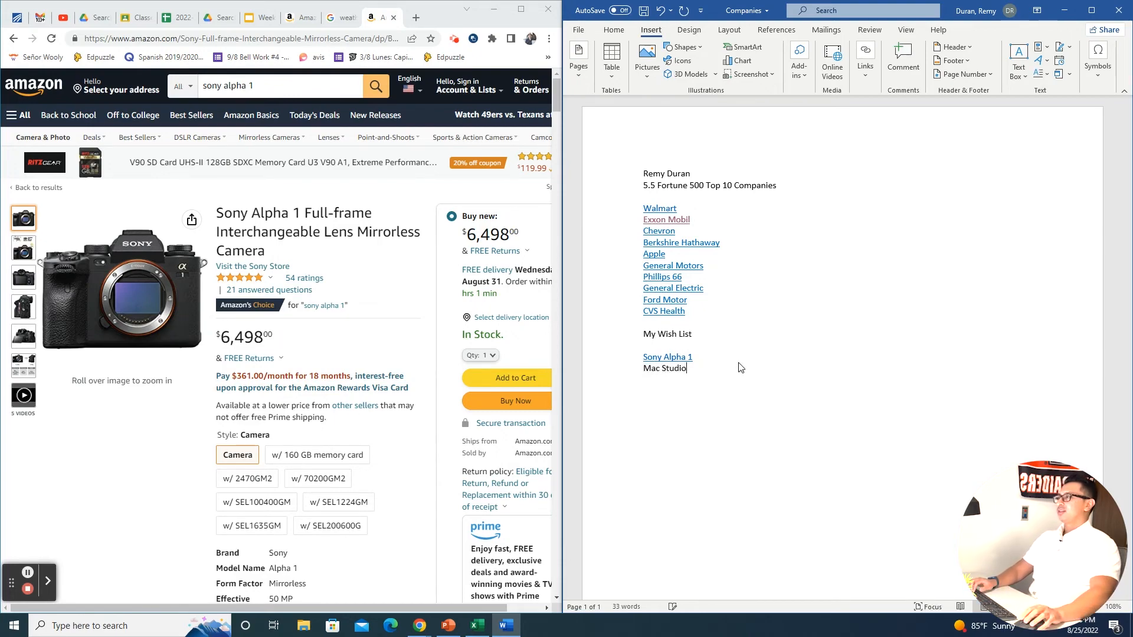
Step: Open apple.com in a new Chrome tab and go to the purchase page for the Mac Studio
left_click(416, 17)
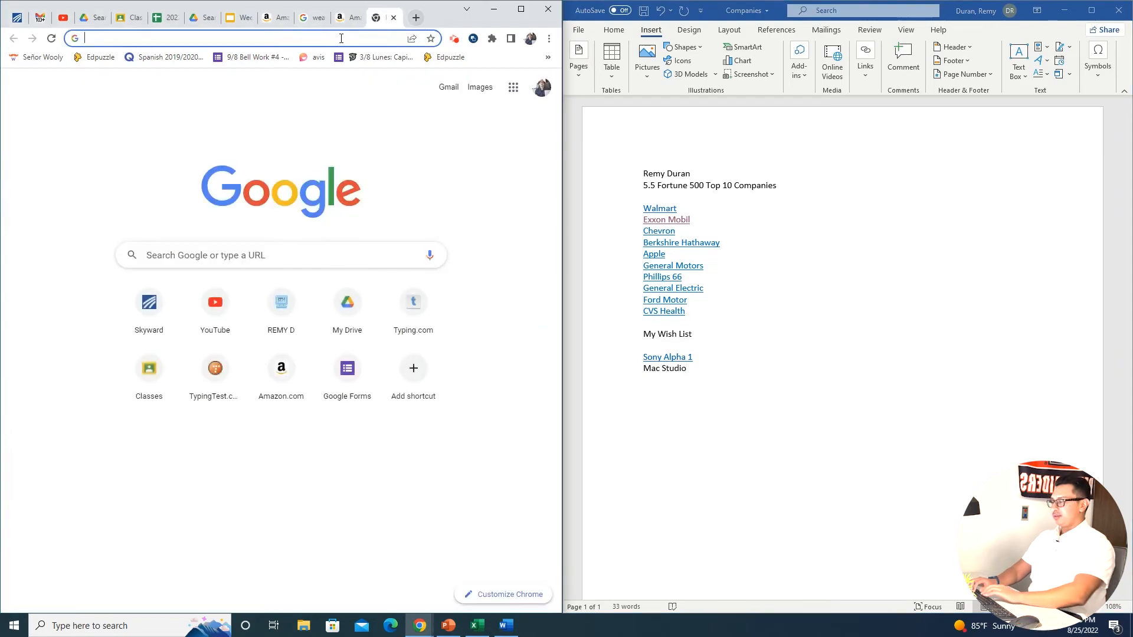
type("apple")
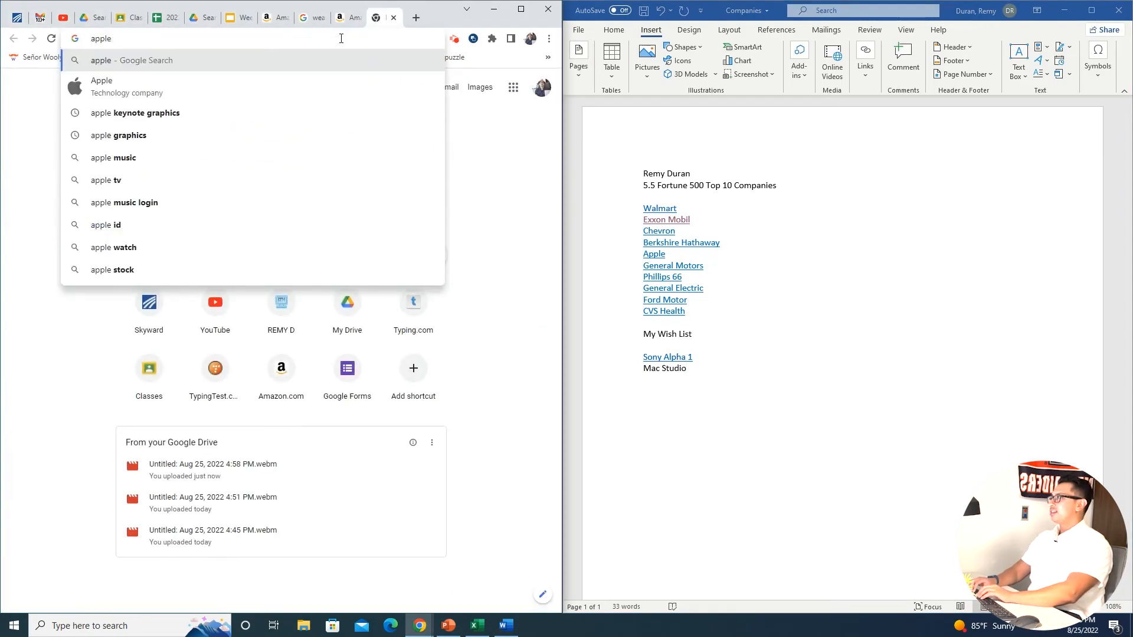
type(".com")
key("Return")
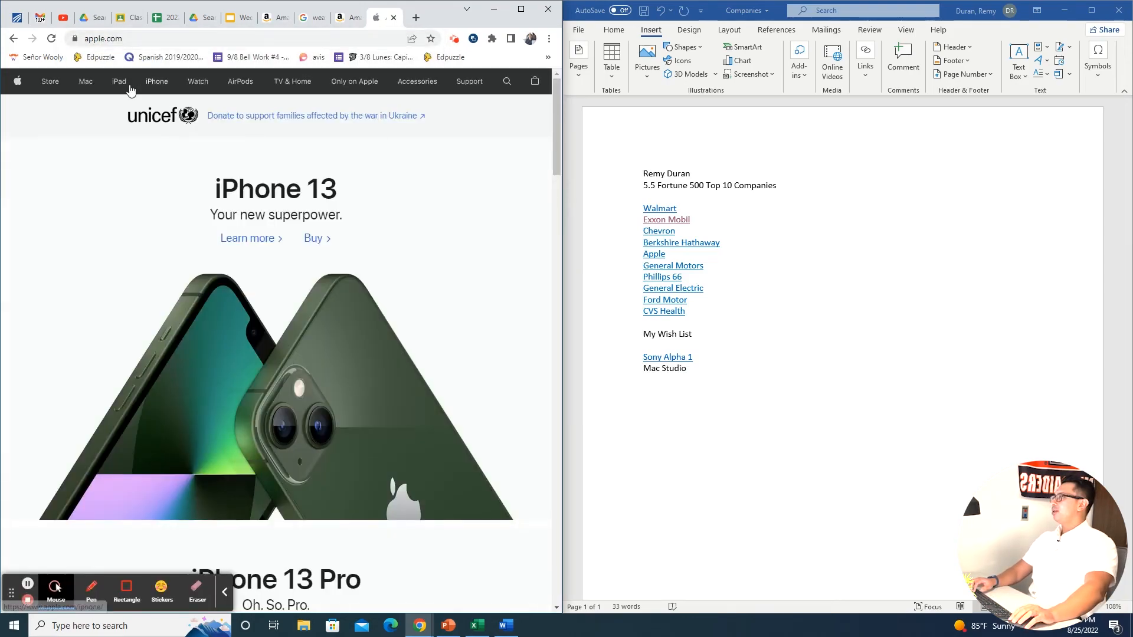
left_click(87, 84)
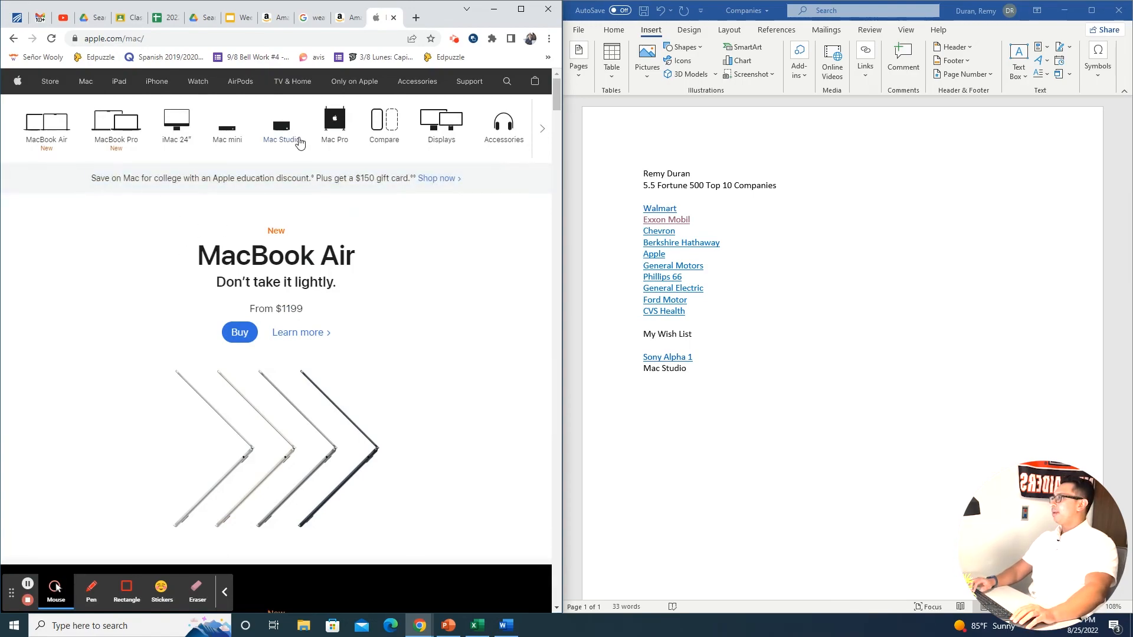
left_click(282, 143)
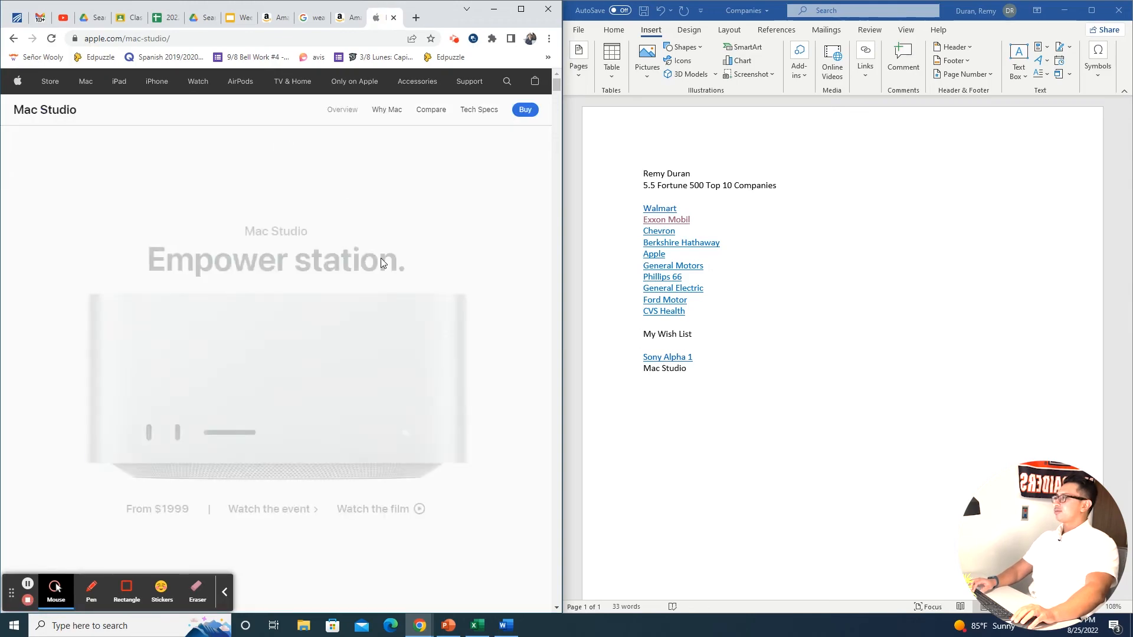
left_click(525, 109)
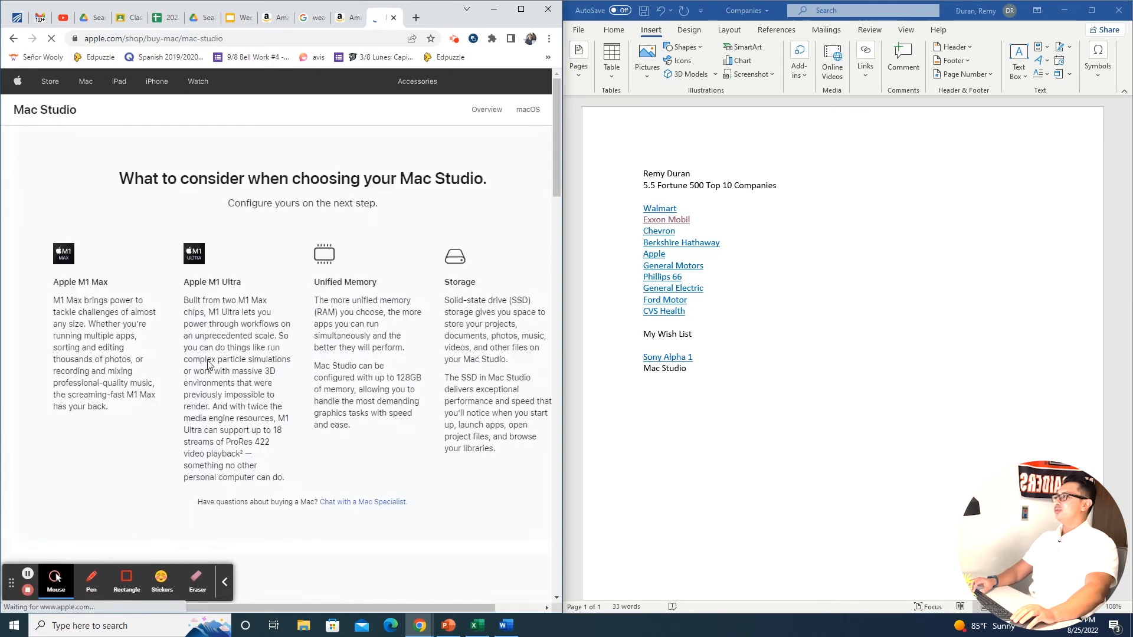
Step: Select the M1 Ultra Mac Studio with 20-core CPU, 48-core GPU and 32-core Neural Engine
scroll(166, 364, "down", 4)
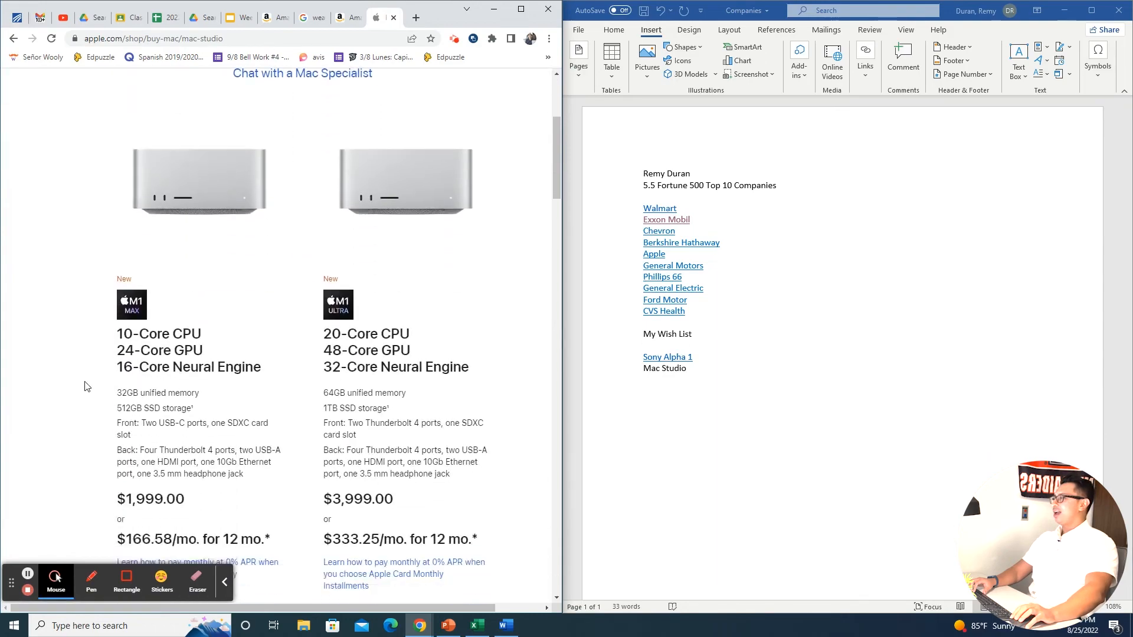
scroll(84, 387, "down", 3)
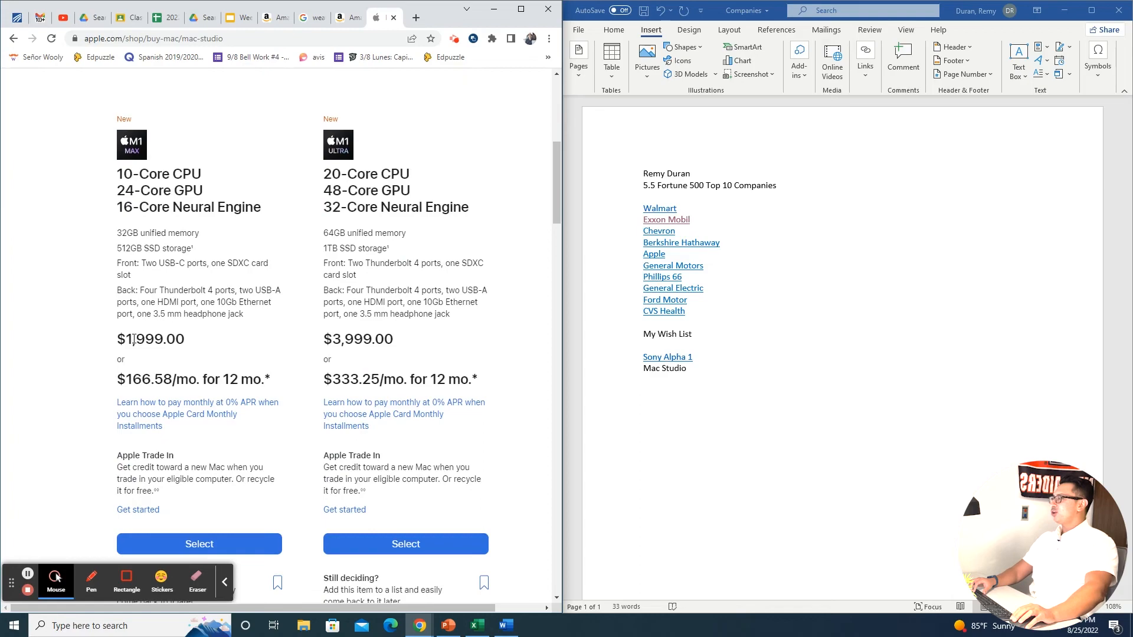
scroll(168, 339, "down", 1)
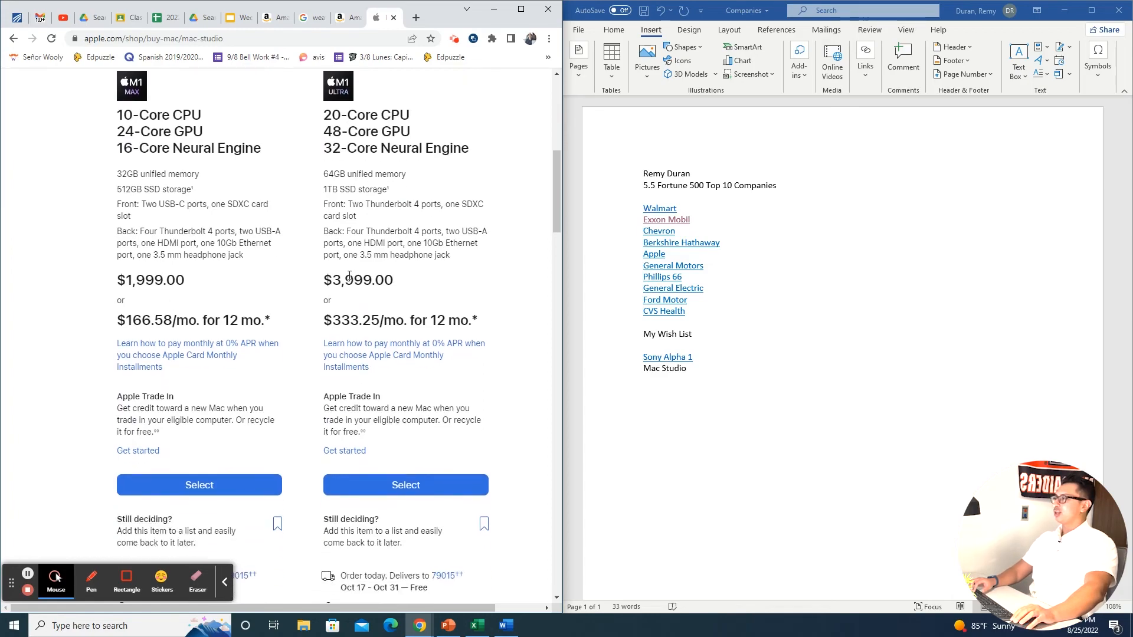
left_click(364, 487)
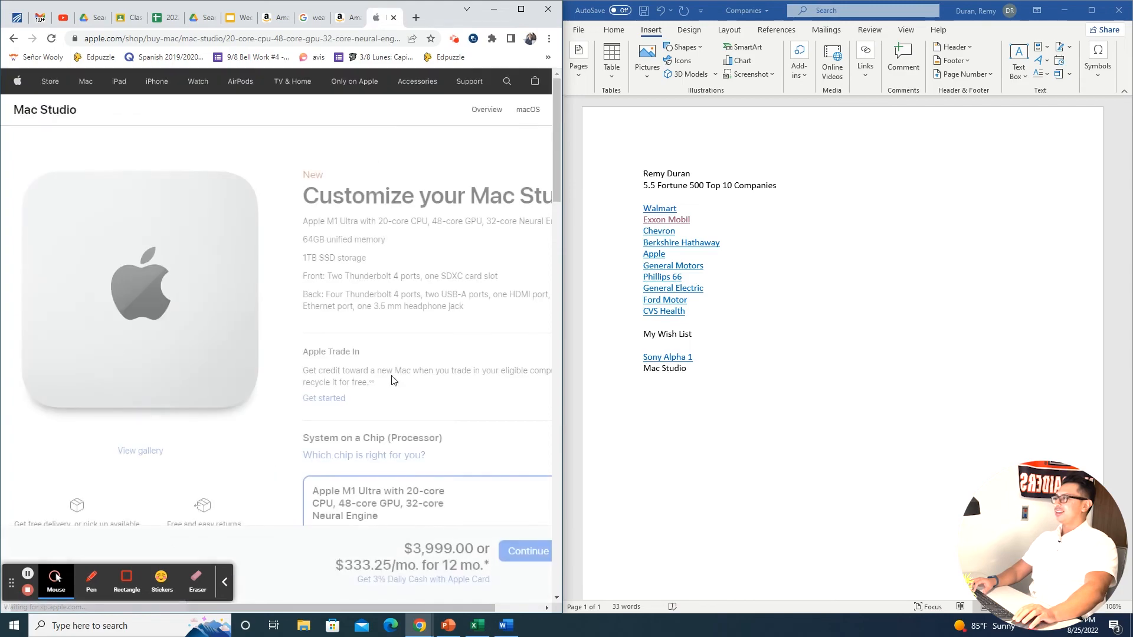
Step: Copy the web address of the customized Mac Studio product page on Apple's site
scroll(330, 200, "down", 1)
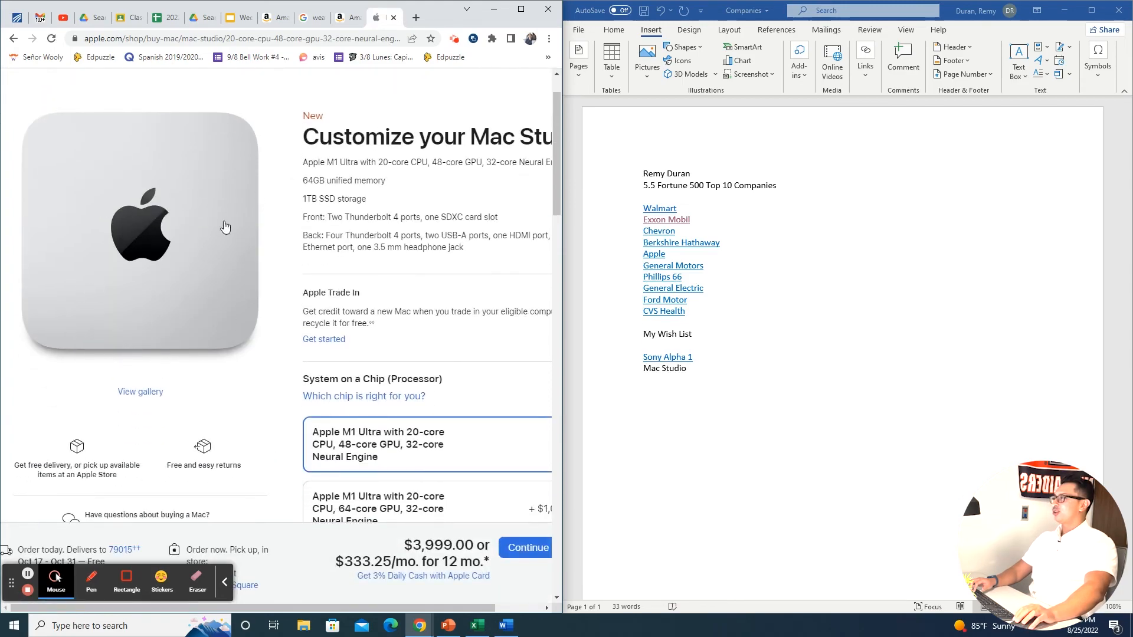
left_click(413, 39)
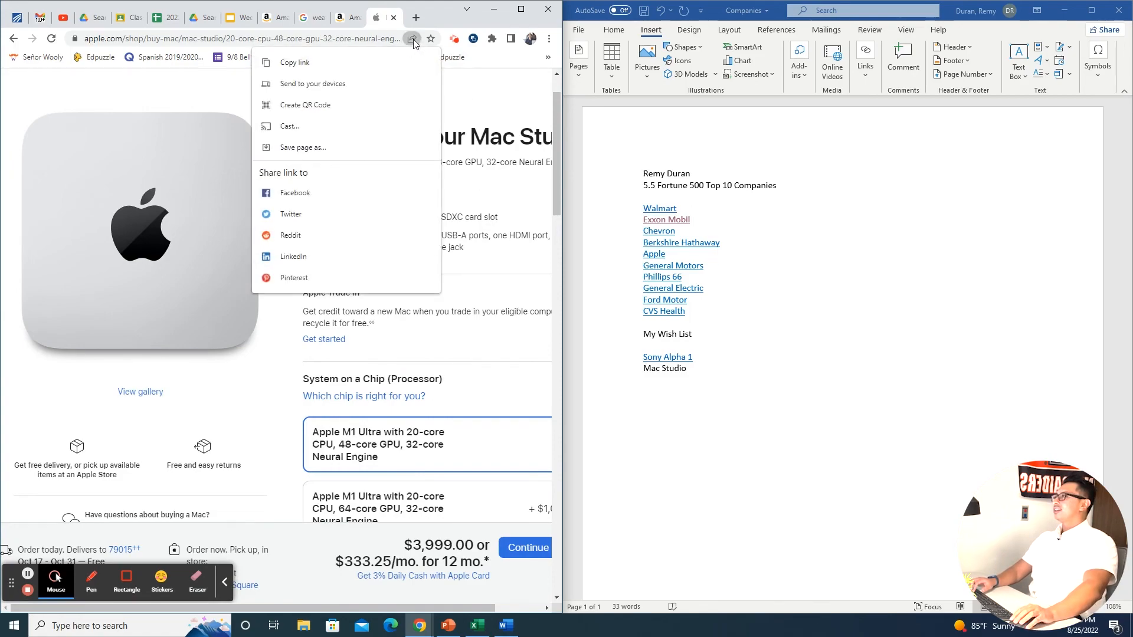
left_click(295, 64)
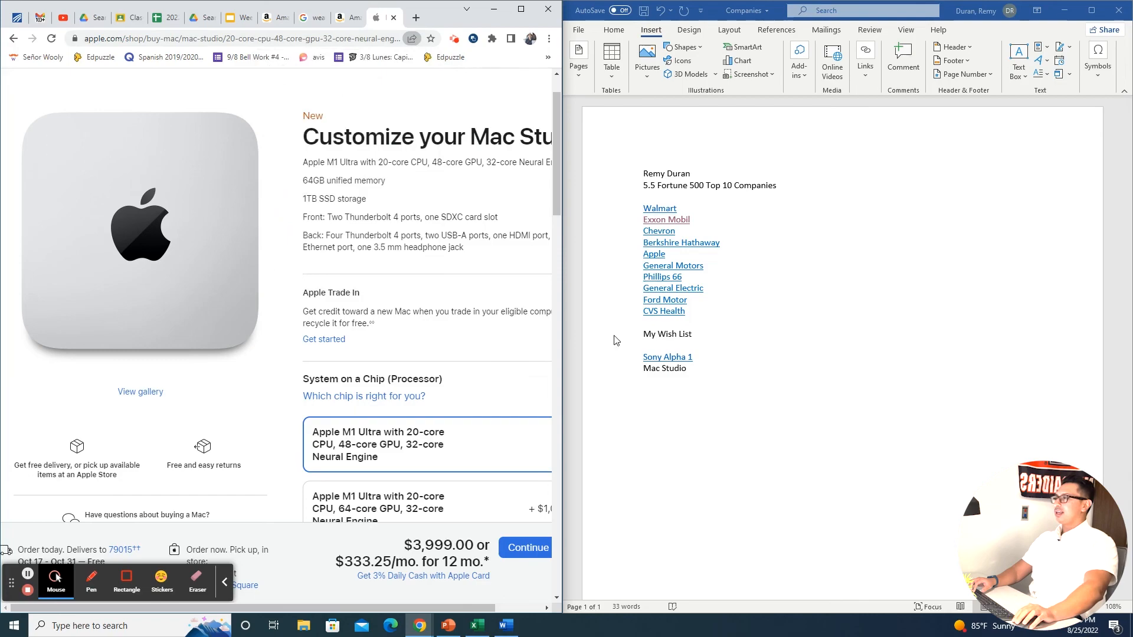
Step: In the Word document, hyperlink the wish list item Mac Studio to the copied Apple product address
left_click(650, 374)
triple_click(645, 370)
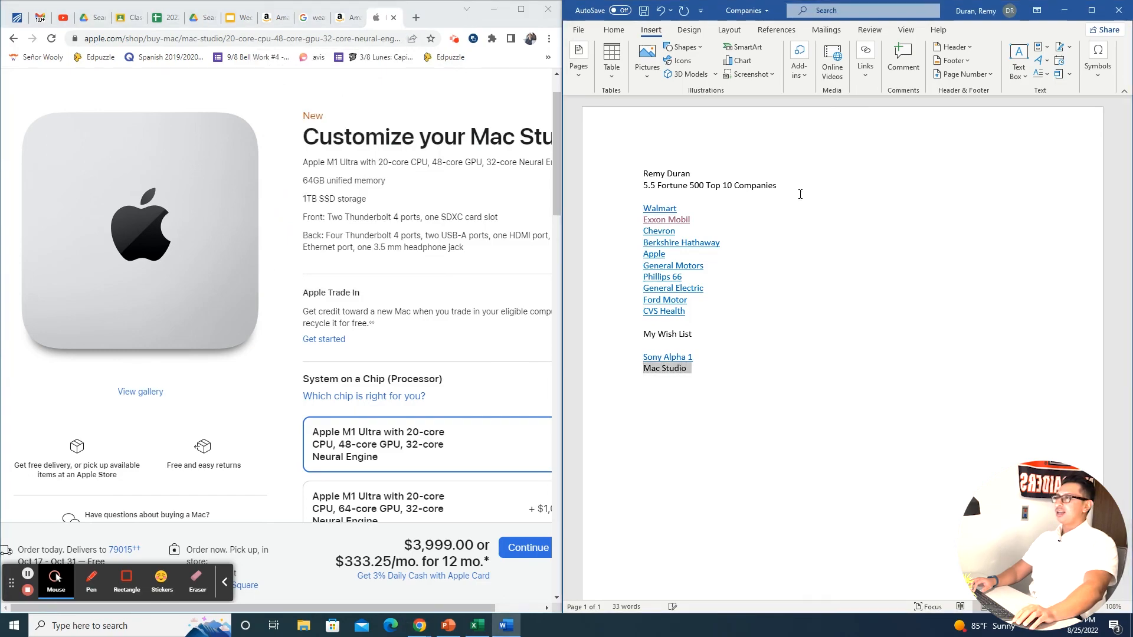
left_click(866, 81)
left_click(866, 111)
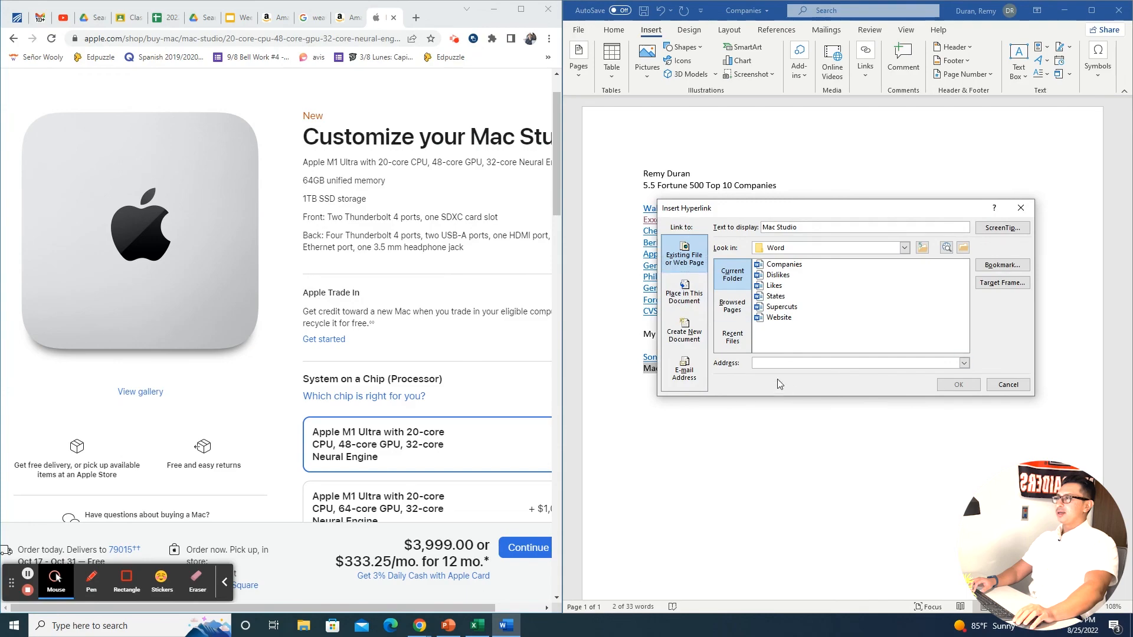
right_click(765, 362)
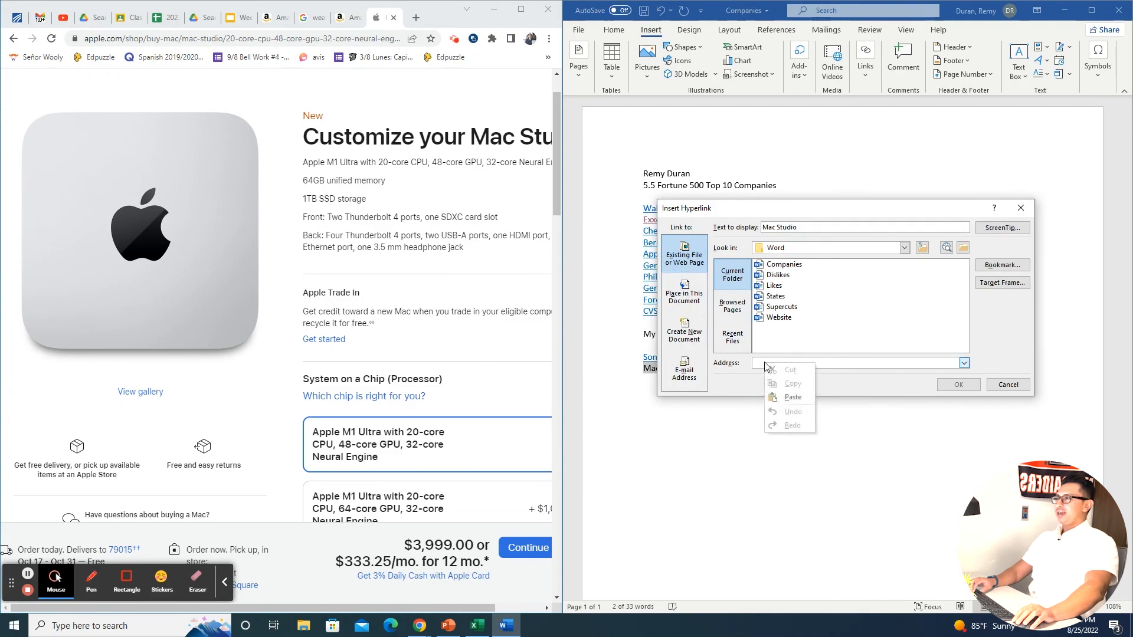
left_click(785, 397)
left_click(958, 384)
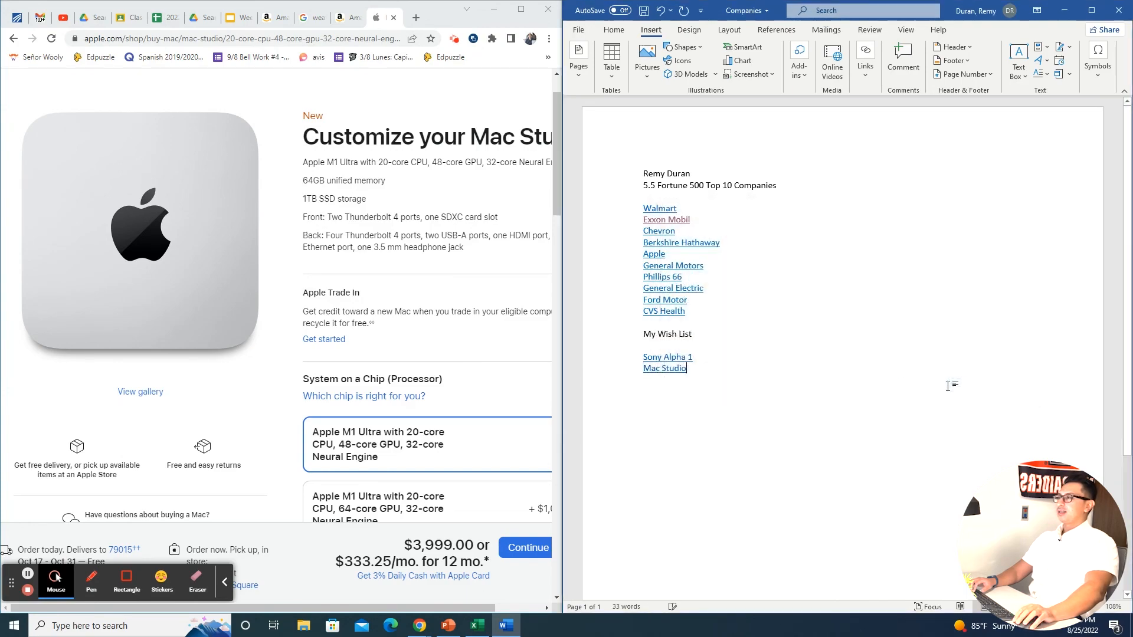
Step: Test the Mac Studio hyperlink by following it, and close the browser window it opens
left_click(673, 369, "ctrl")
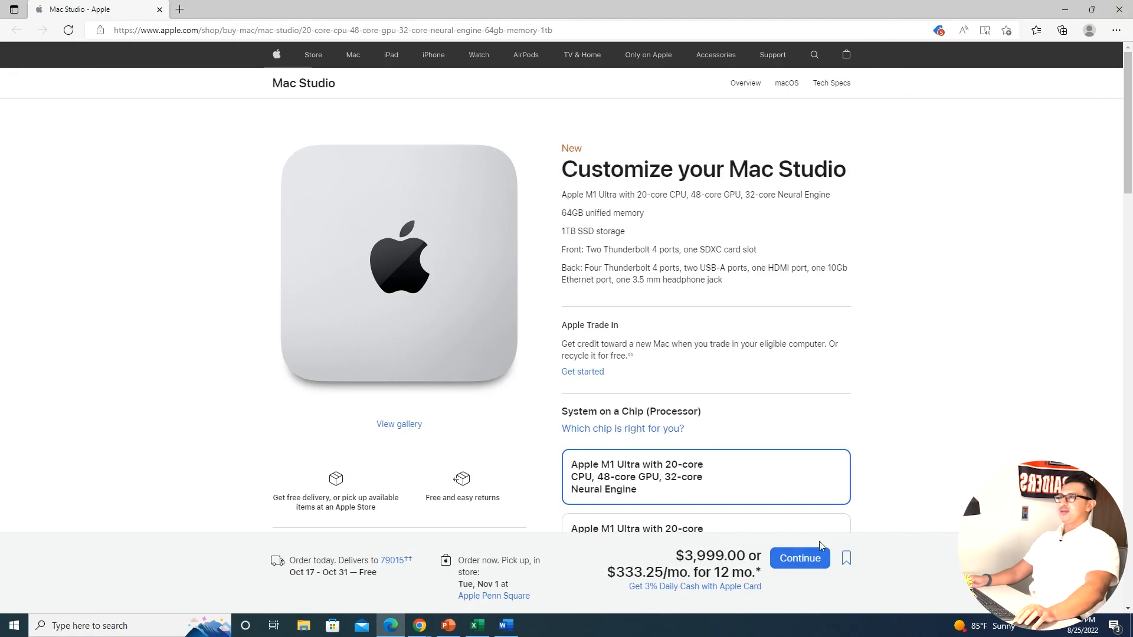
left_click(1116, 7)
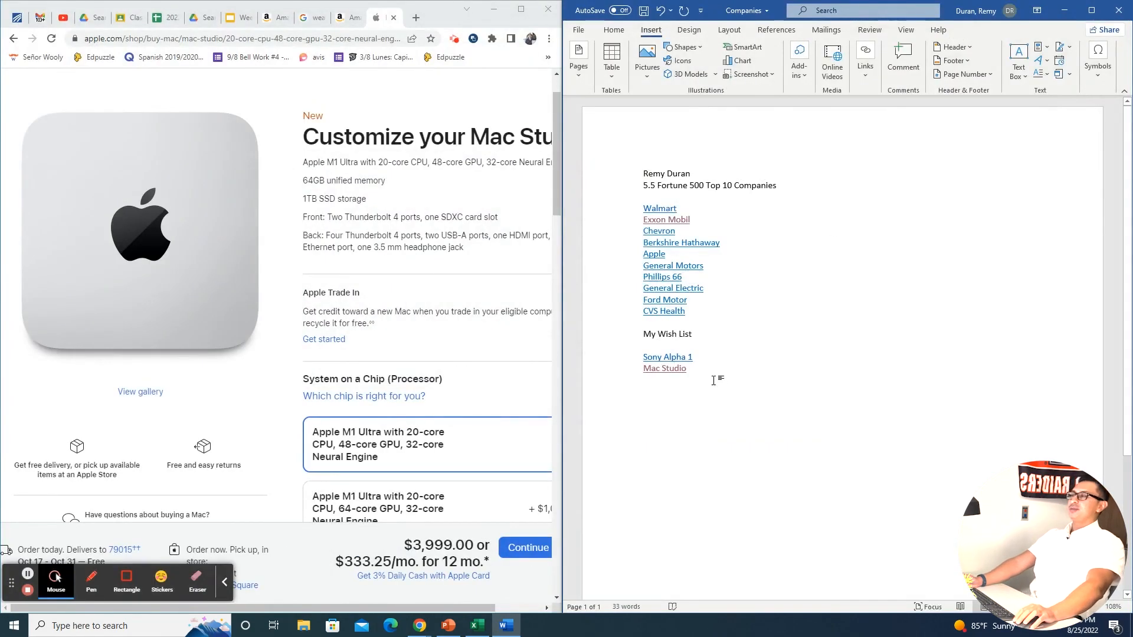